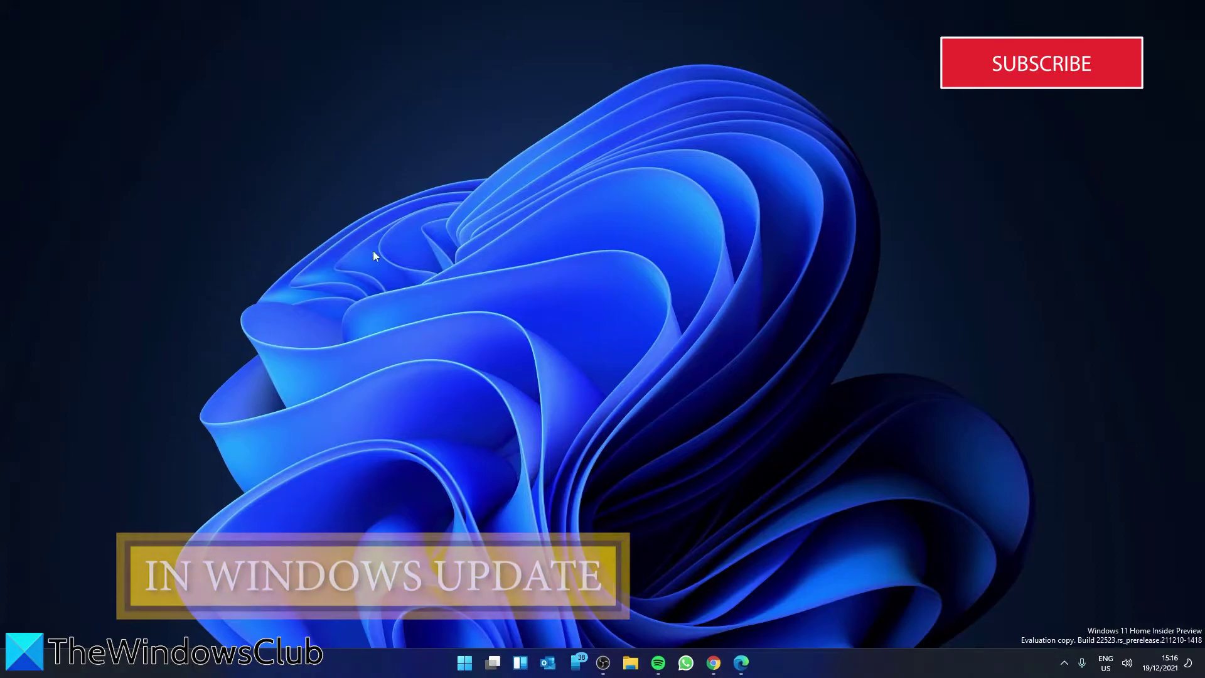
Step: Review the Date & time and Language & region settings in Settings, then close it
left_click(465, 662)
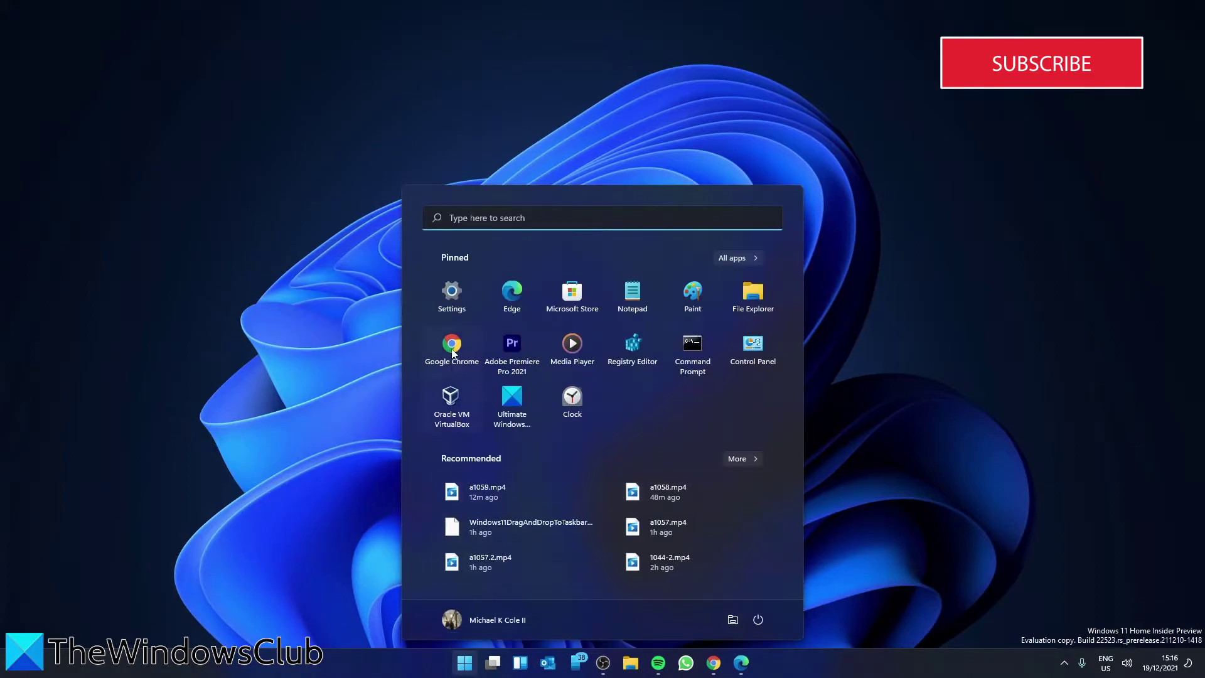
left_click(449, 296)
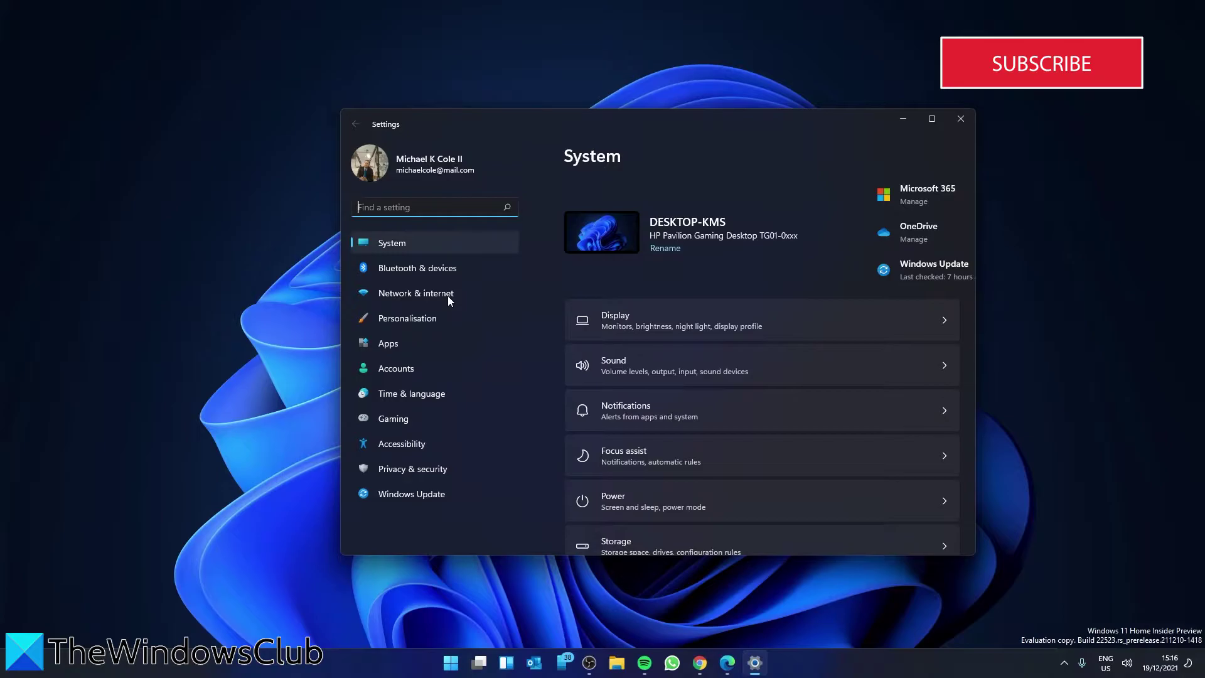
left_click(456, 396)
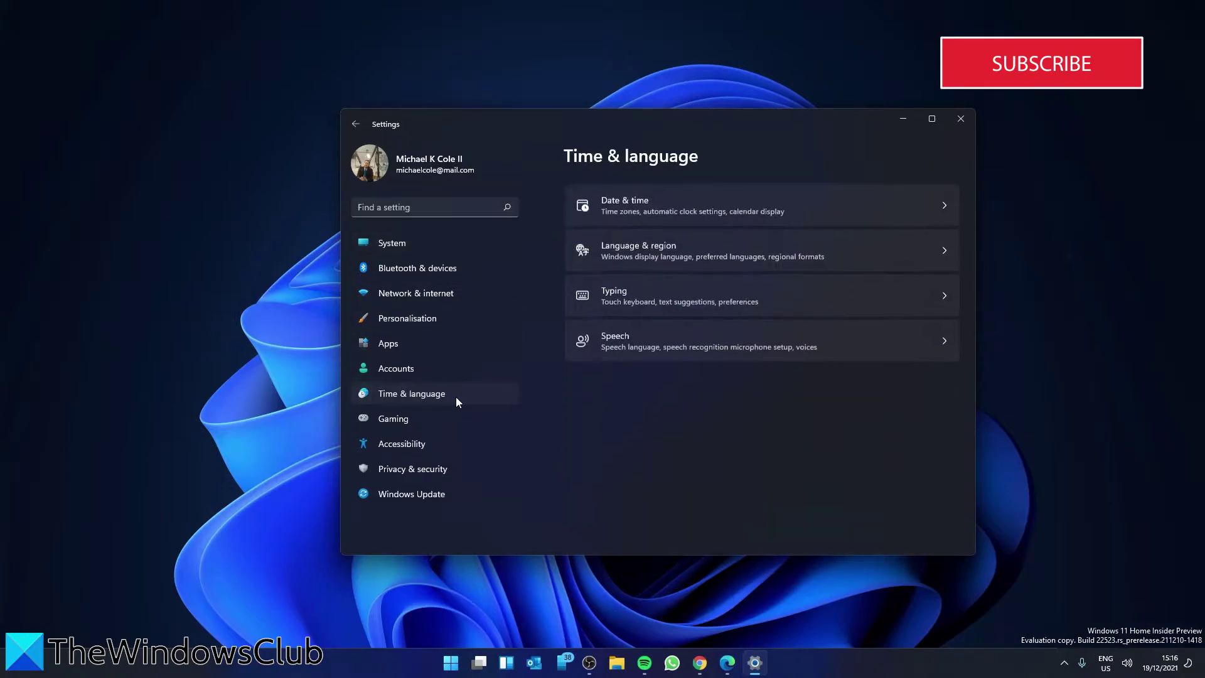
left_click(942, 203)
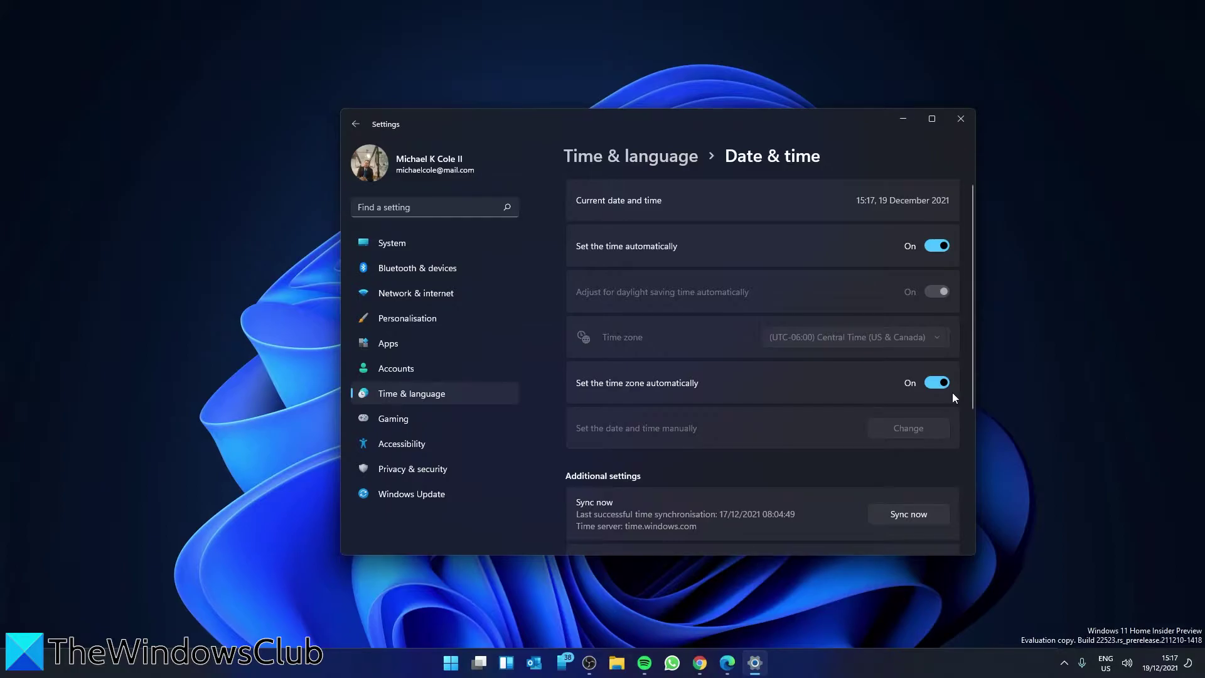
scroll(713, 271, "down", 3)
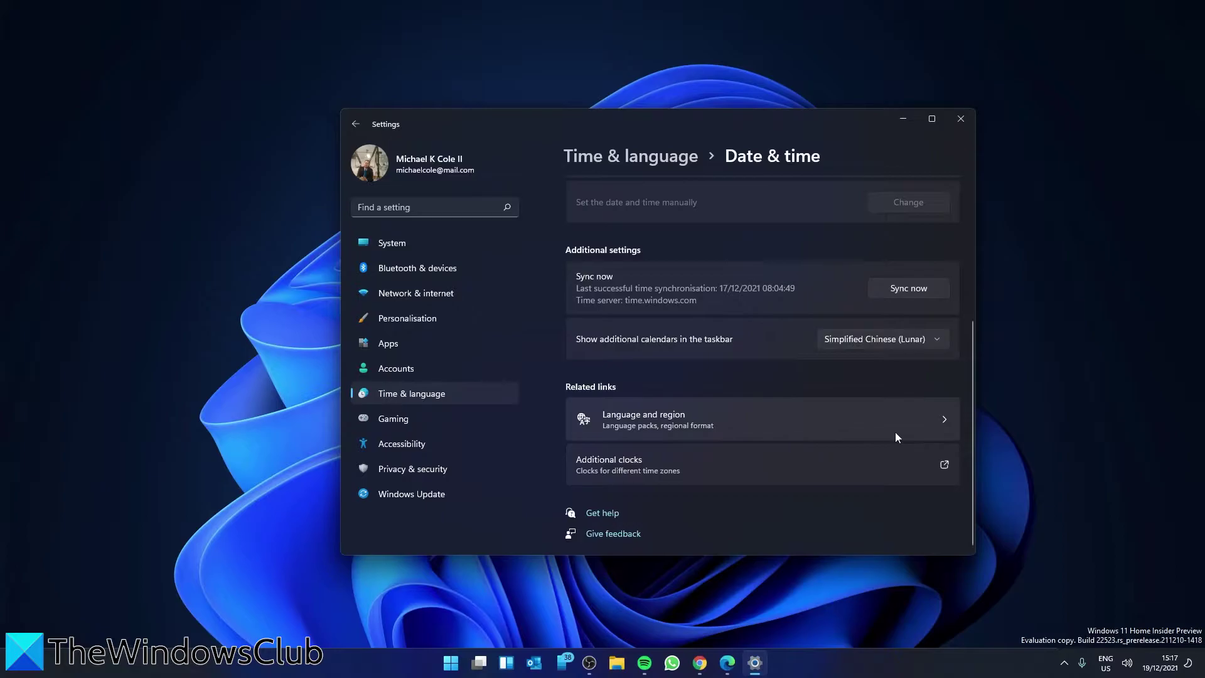
left_click(940, 422)
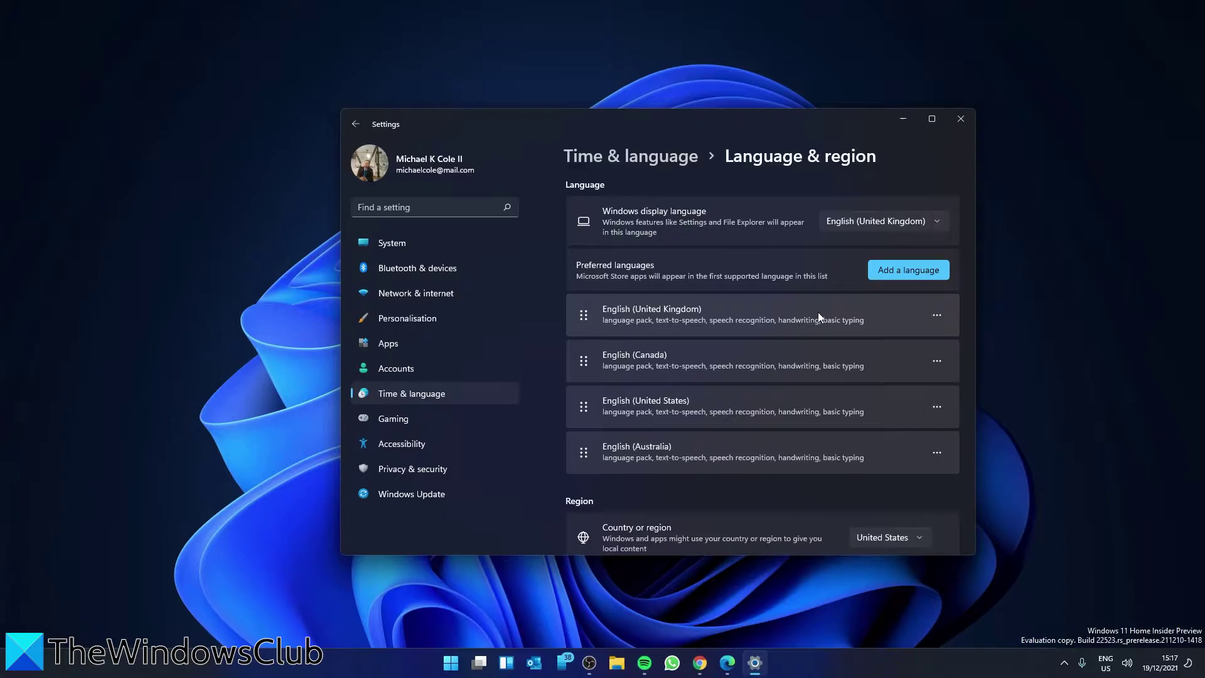
left_click(959, 120)
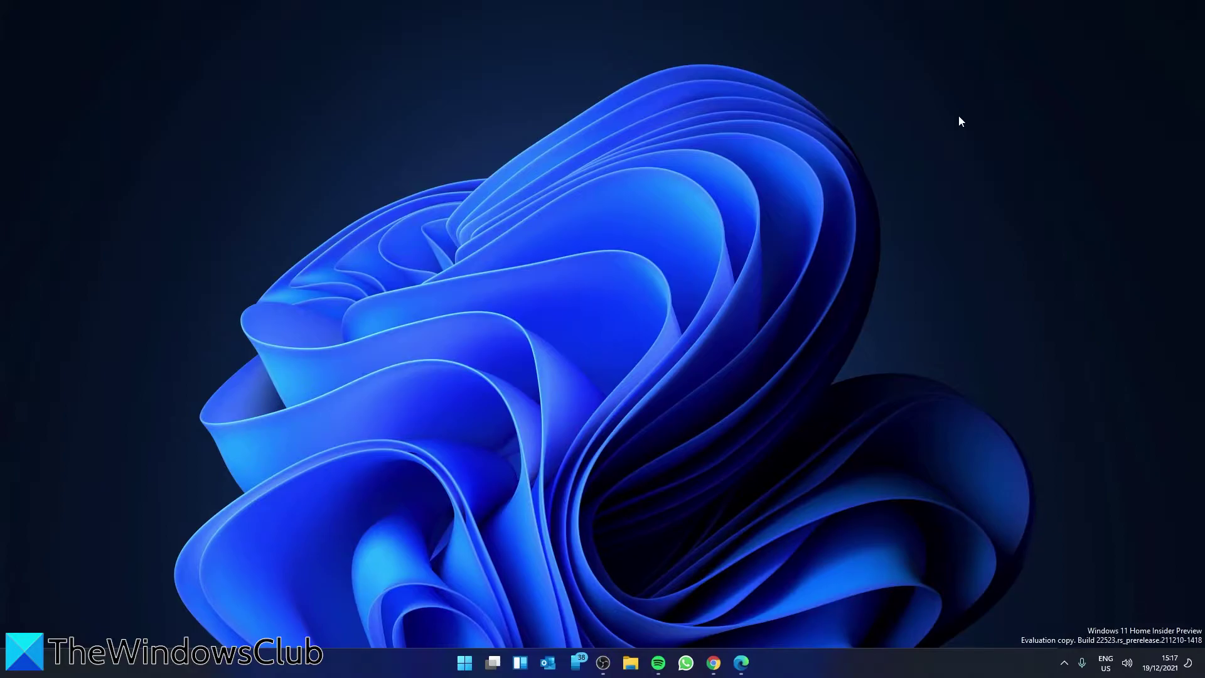
Step: Check the LAN proxy settings on Internet Properties' Connections tab and close the dialog
left_click(465, 663)
left_click(511, 220)
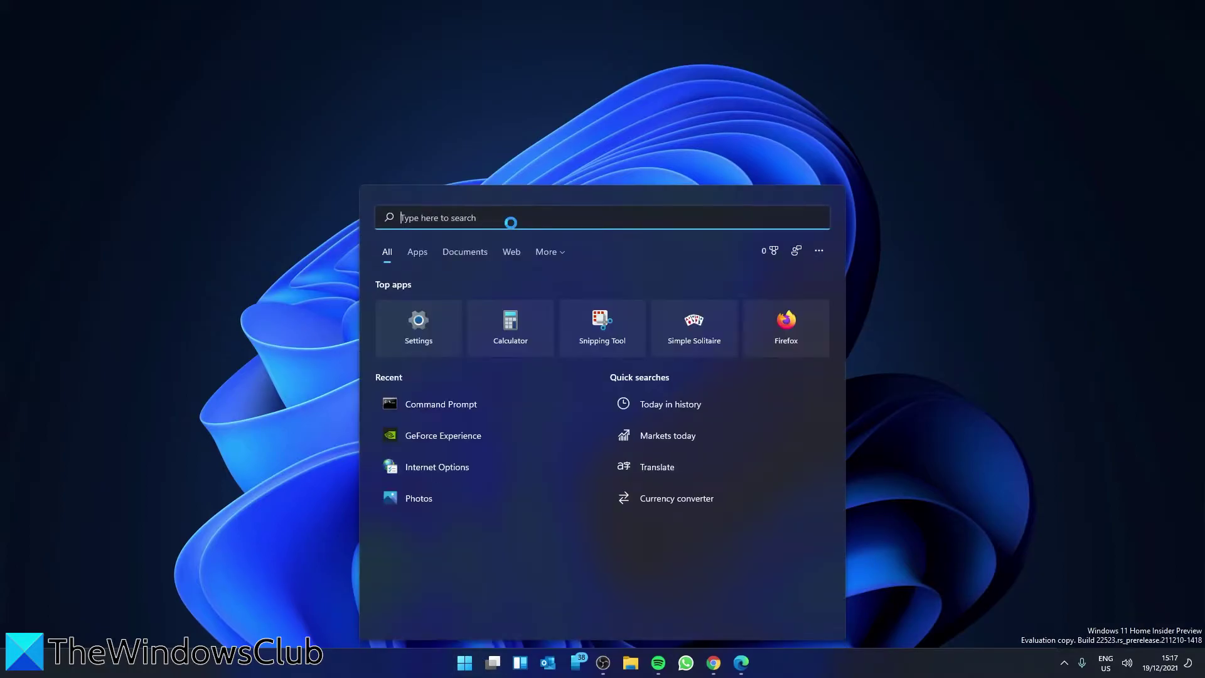
type("intern")
left_click(719, 367)
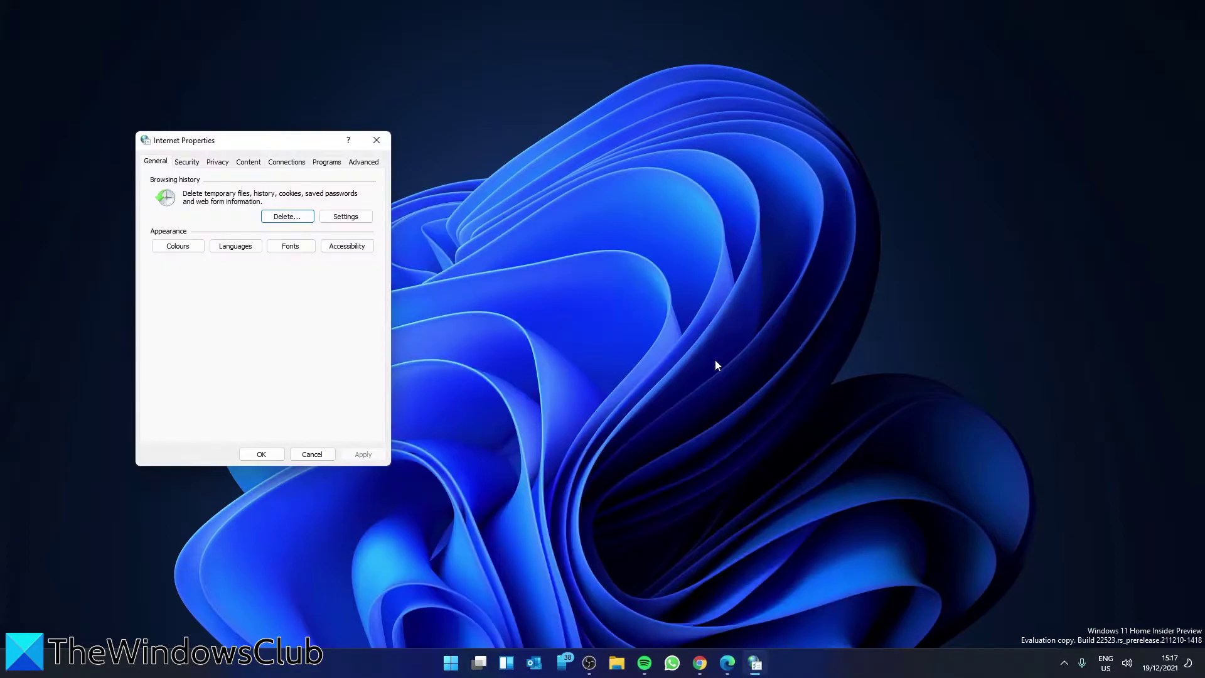
left_click(287, 164)
left_click(588, 664)
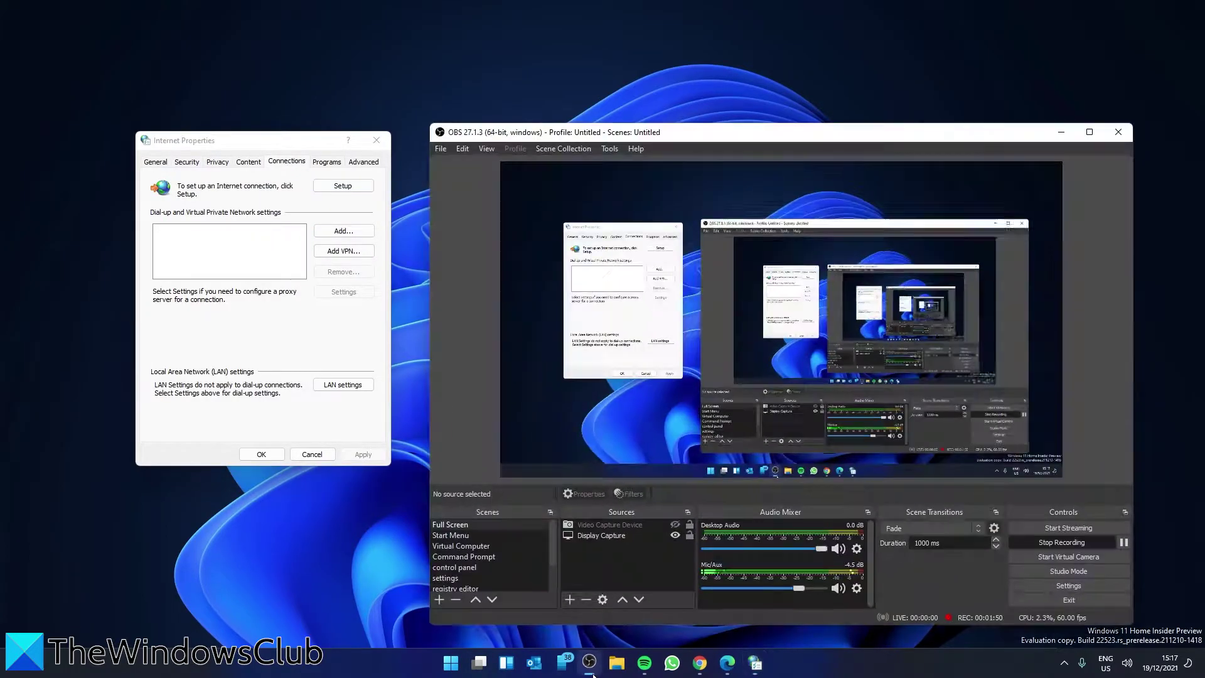
left_click(592, 671)
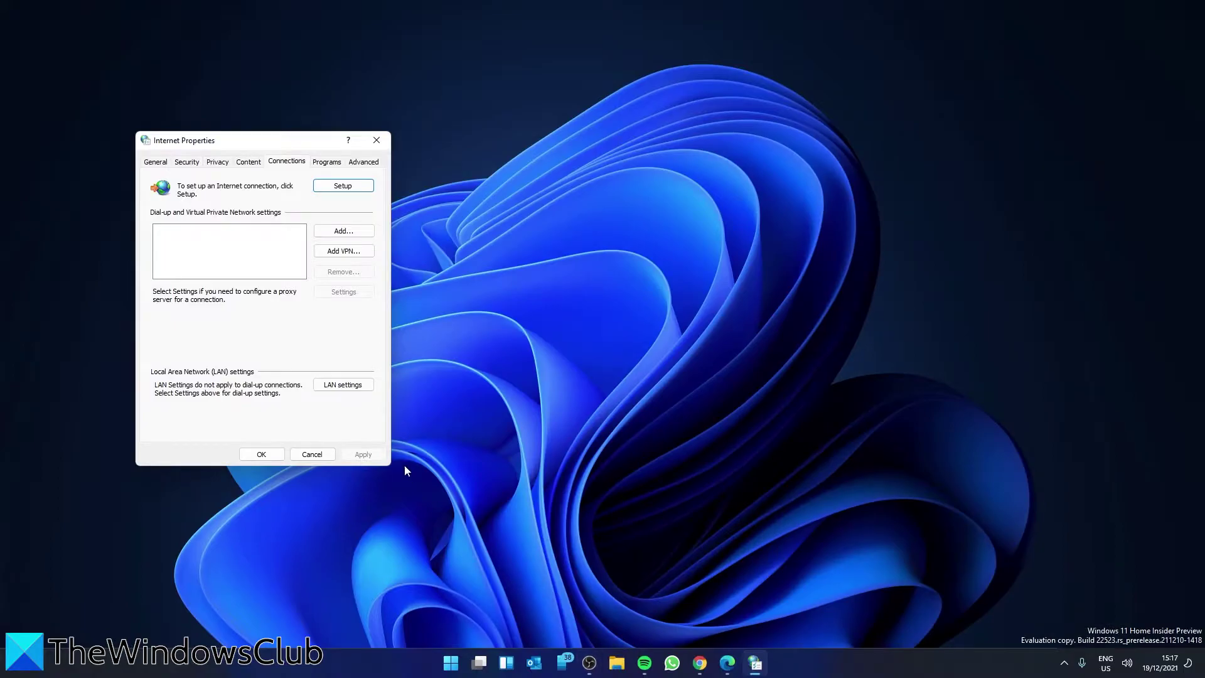
left_click(343, 389)
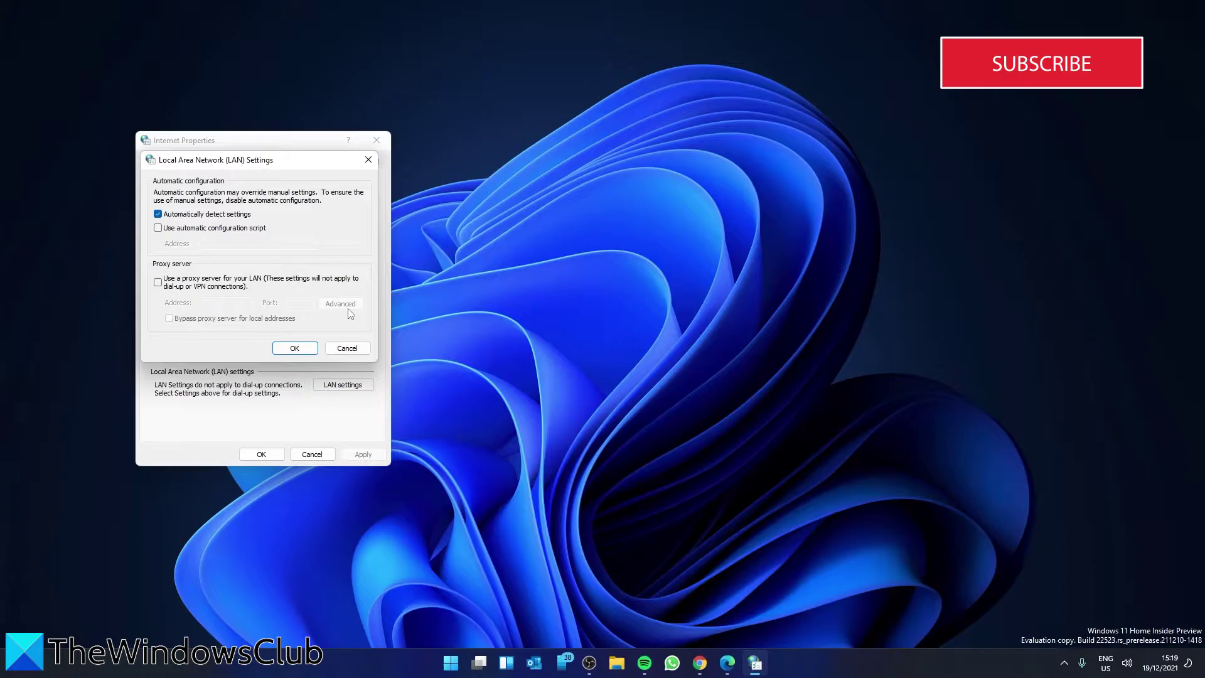
left_click(311, 347)
left_click(263, 453)
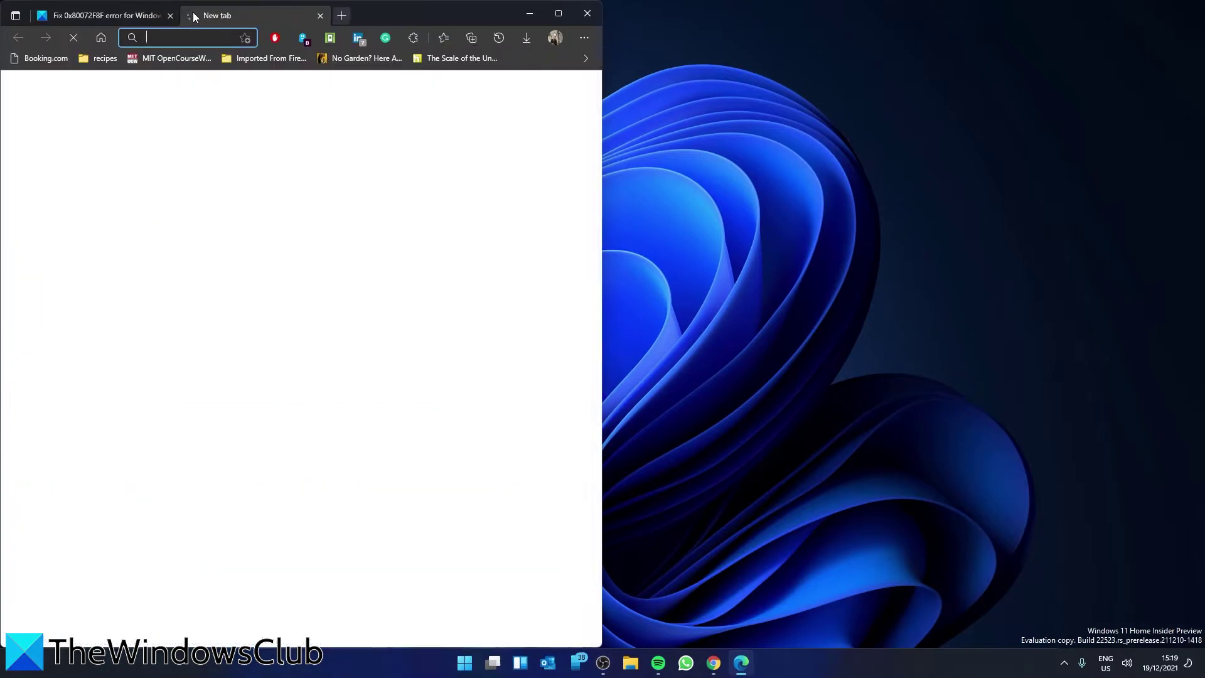
Step: Search the Microsoft Update Catalog in Edge for 'root certificate update', then close the browser
left_click(584, 37)
left_click(439, 186)
left_click(382, 327)
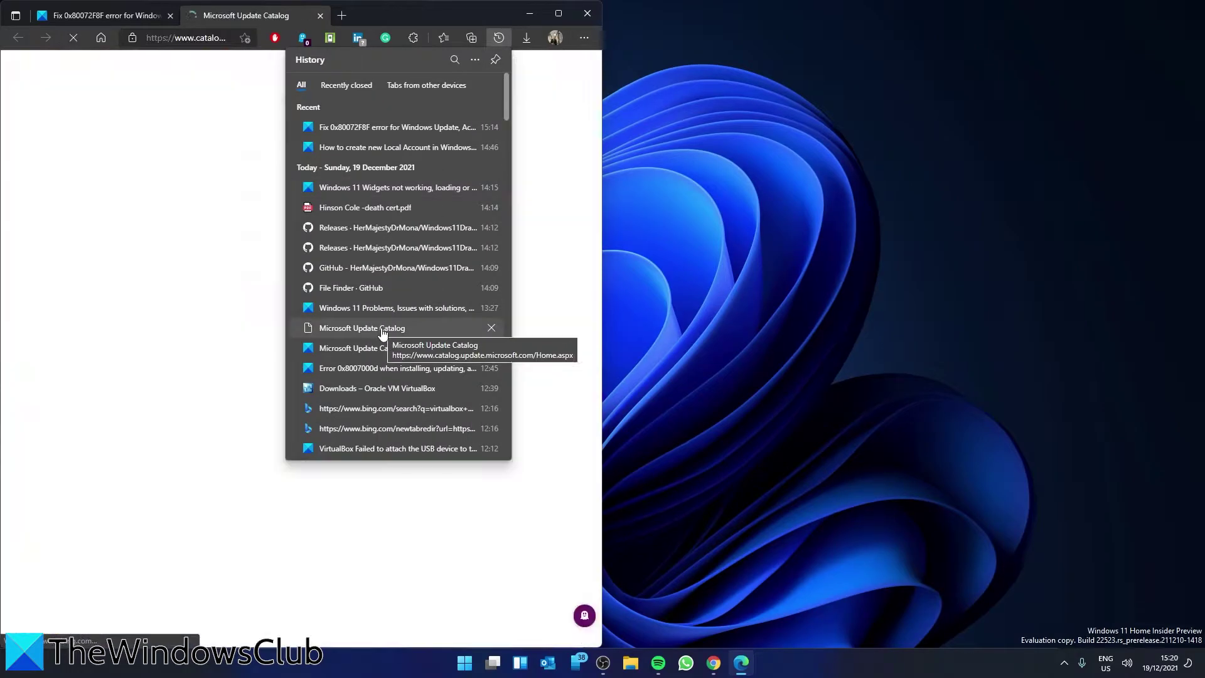
left_click(505, 37)
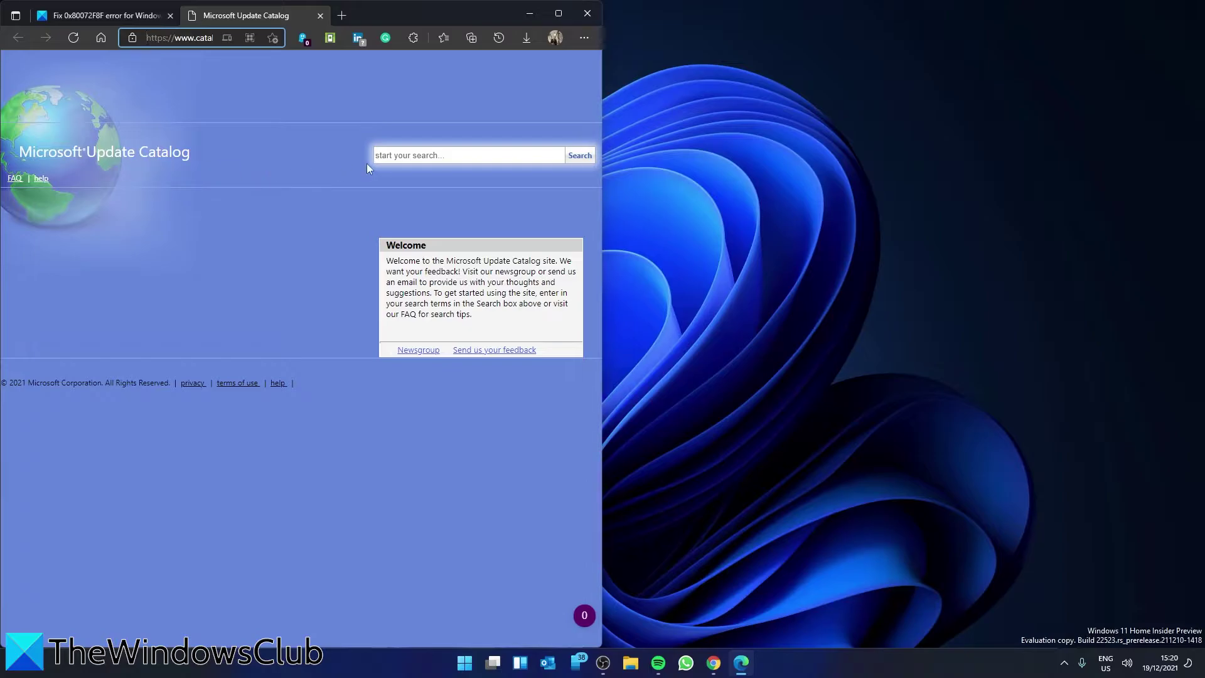
left_click(432, 154)
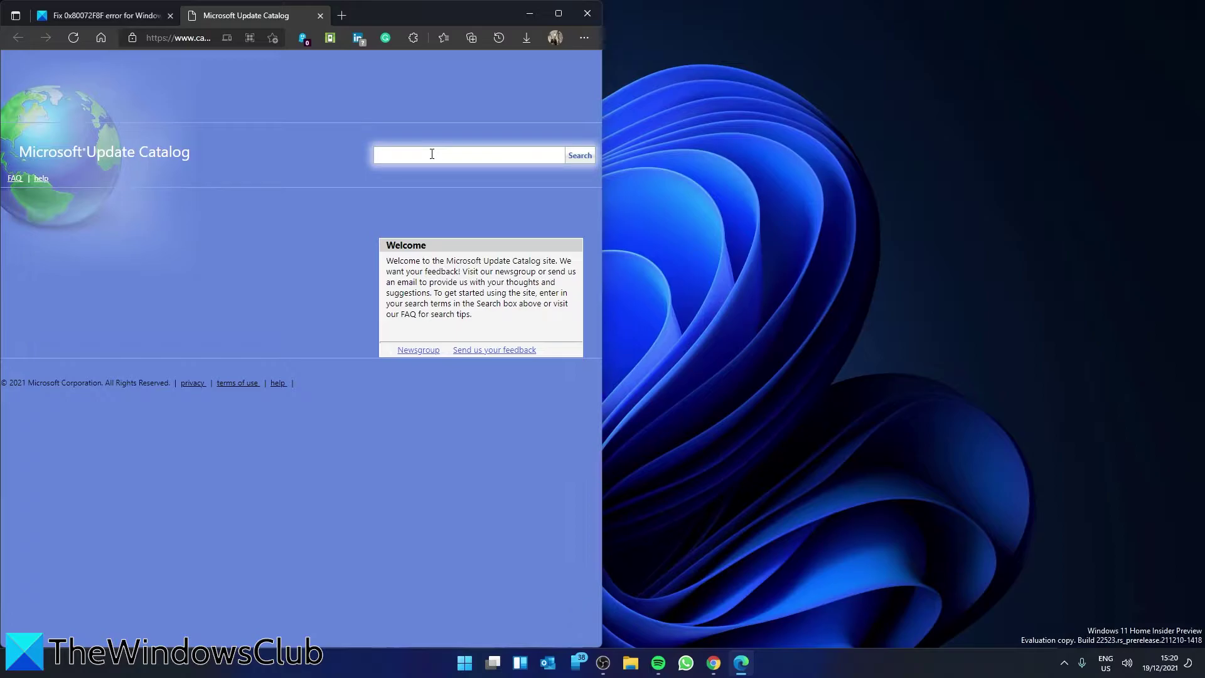
type("root certificate update")
left_click(583, 161)
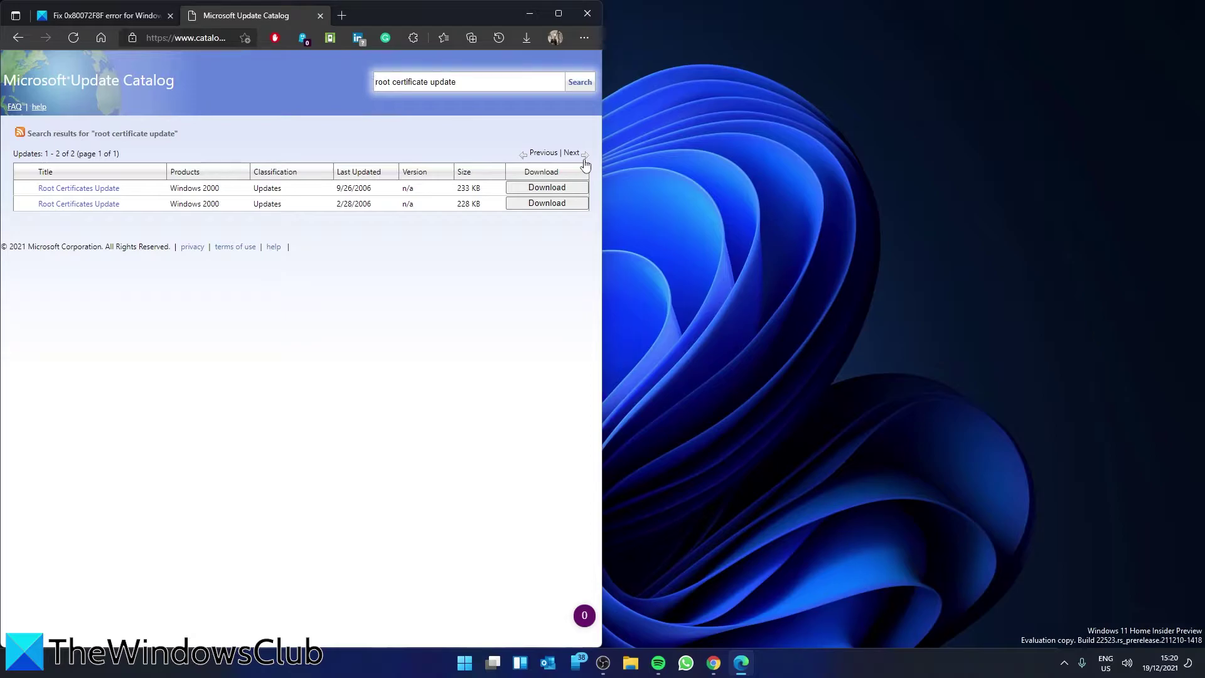
left_click(588, 14)
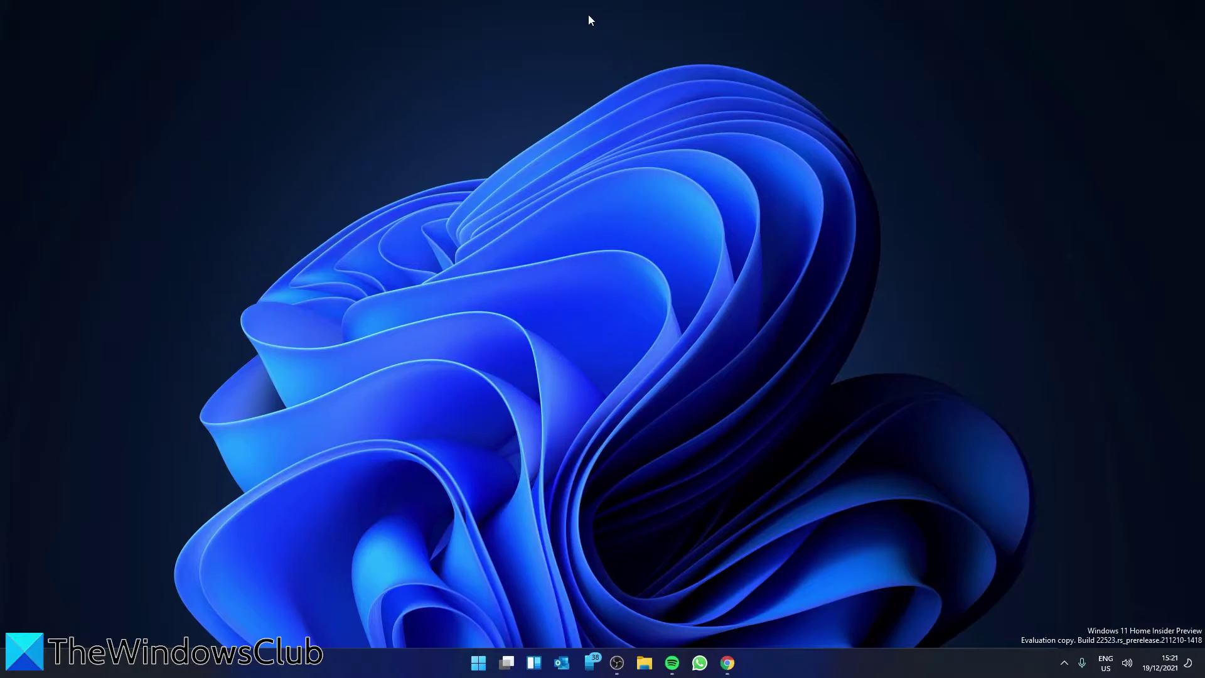
Step: Launch AVG Internet Security from All apps and open its Firewall page
left_click(479, 663)
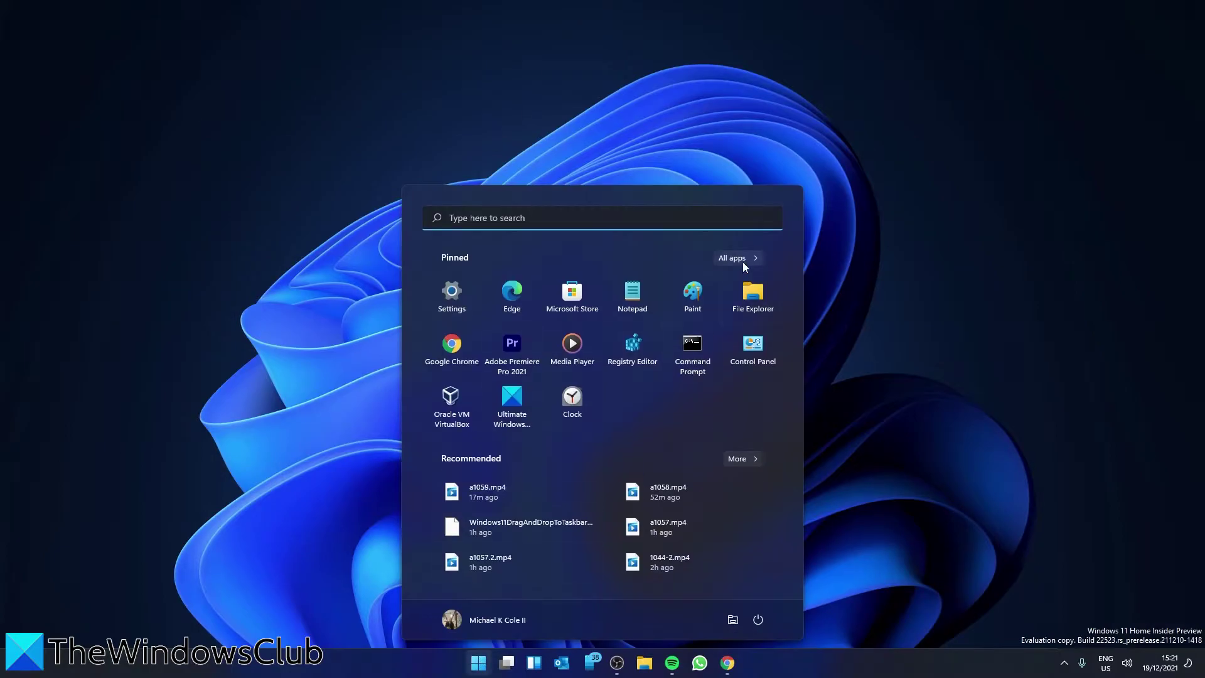
left_click(735, 255)
scroll(496, 485, "down", 1)
key("Escape")
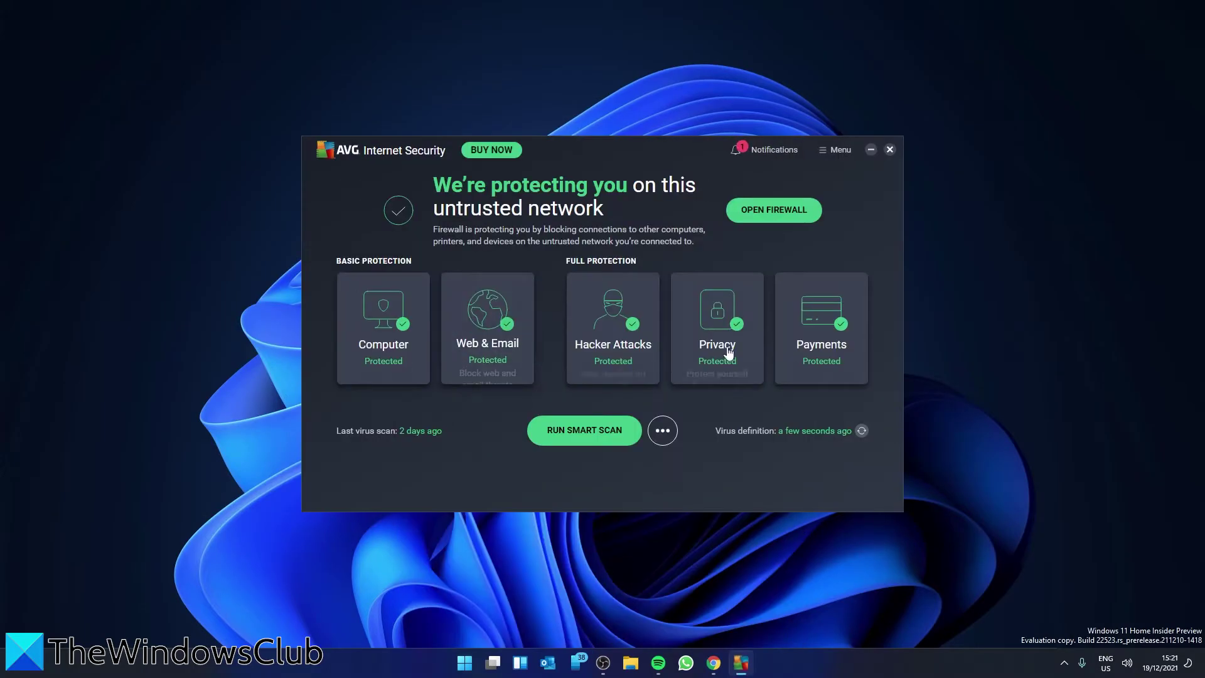
left_click(776, 209)
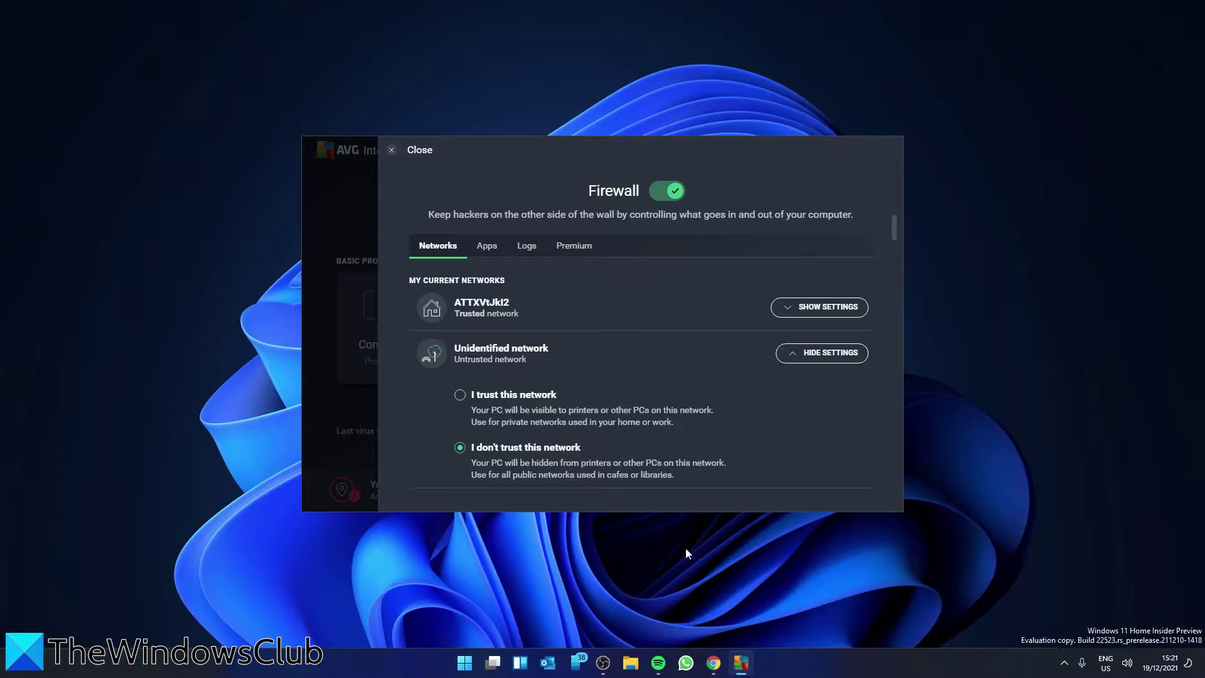
Step: Open Windows Defender Firewall through Control Panel's System and Security section
left_click(465, 663)
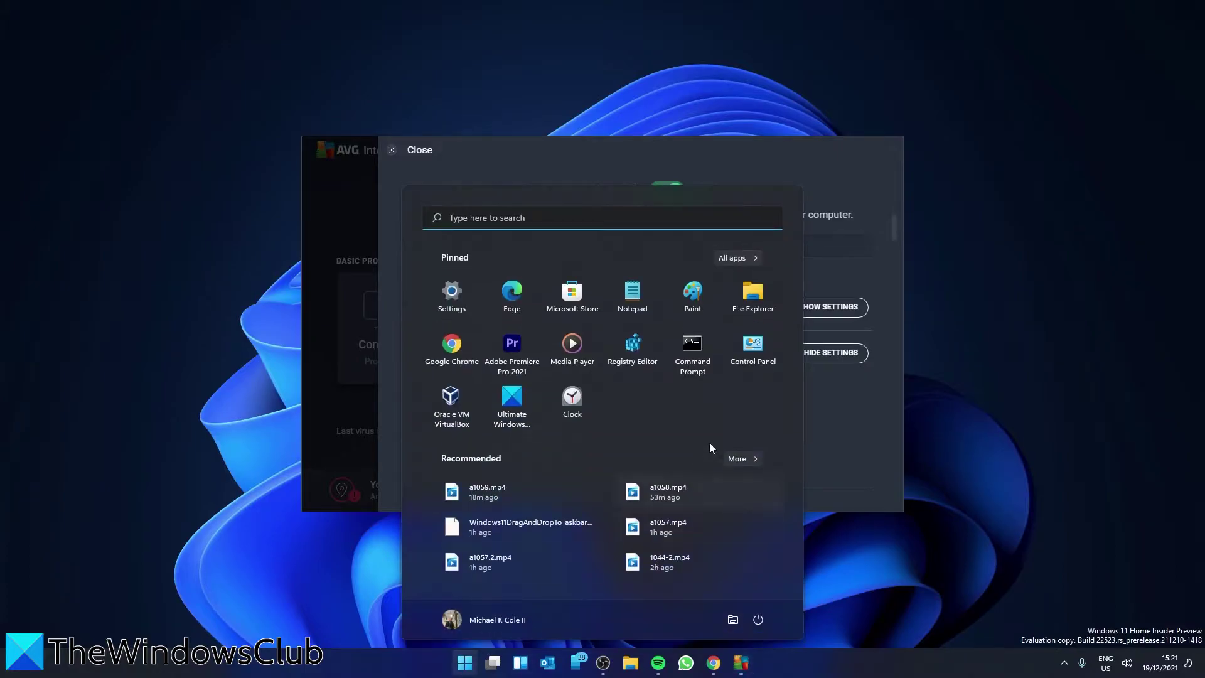
left_click(755, 369)
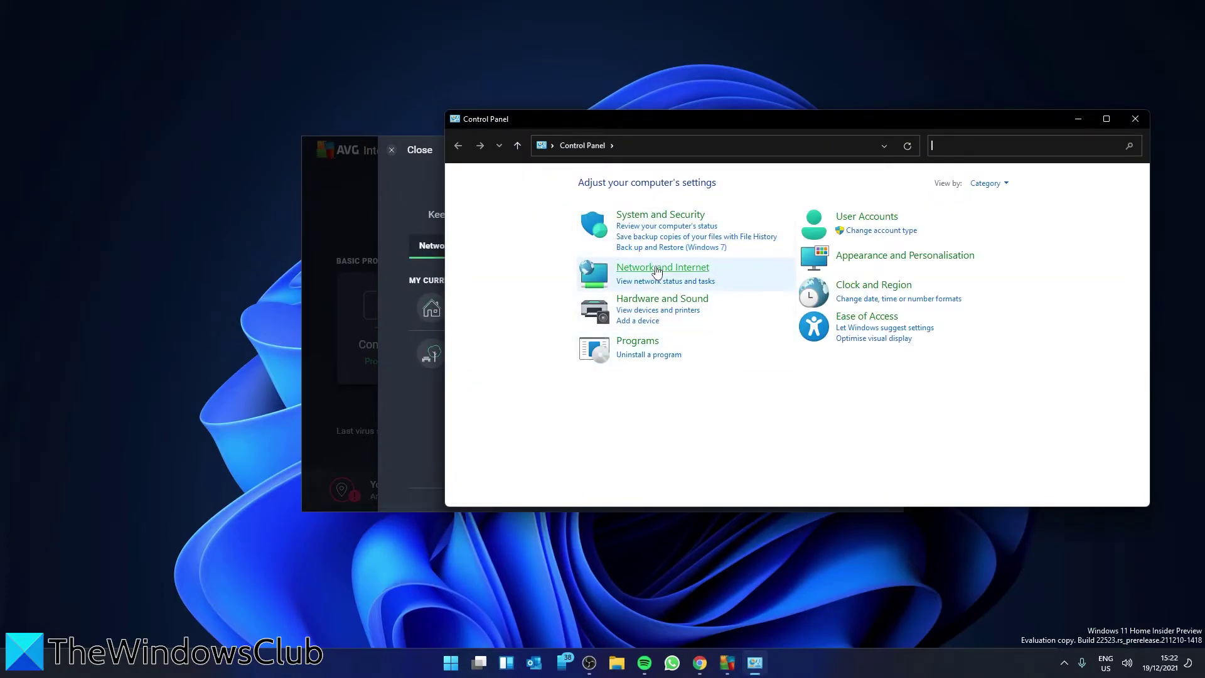
left_click(662, 219)
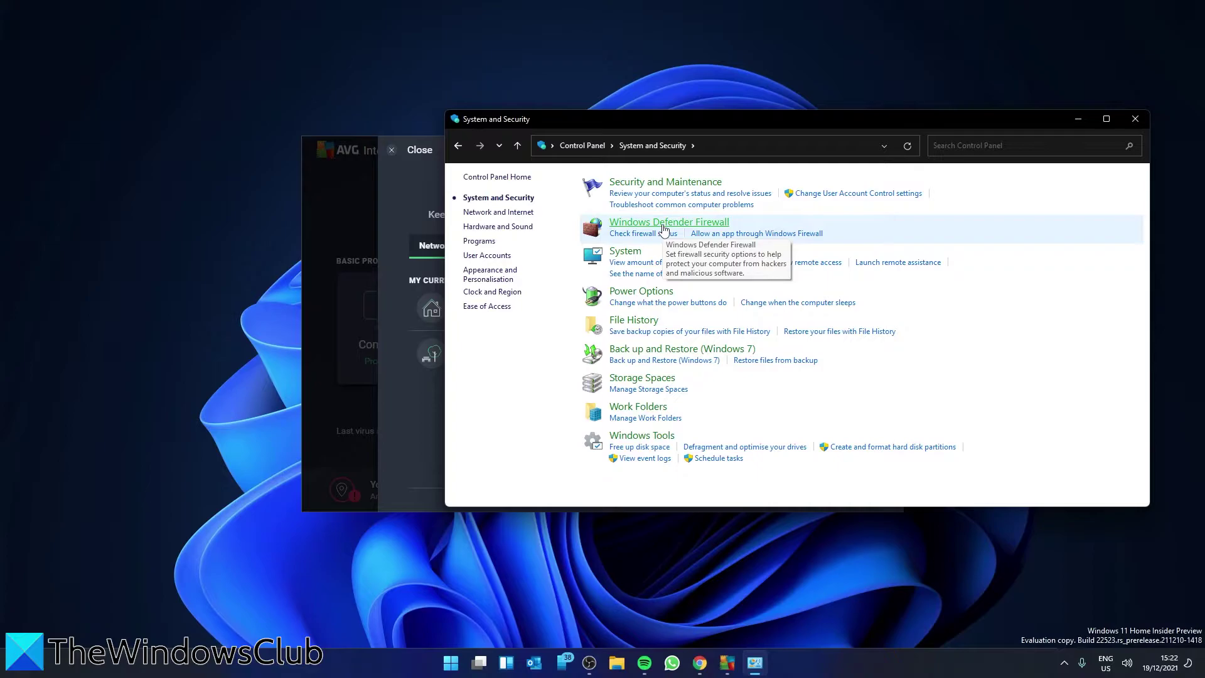
left_click(664, 225)
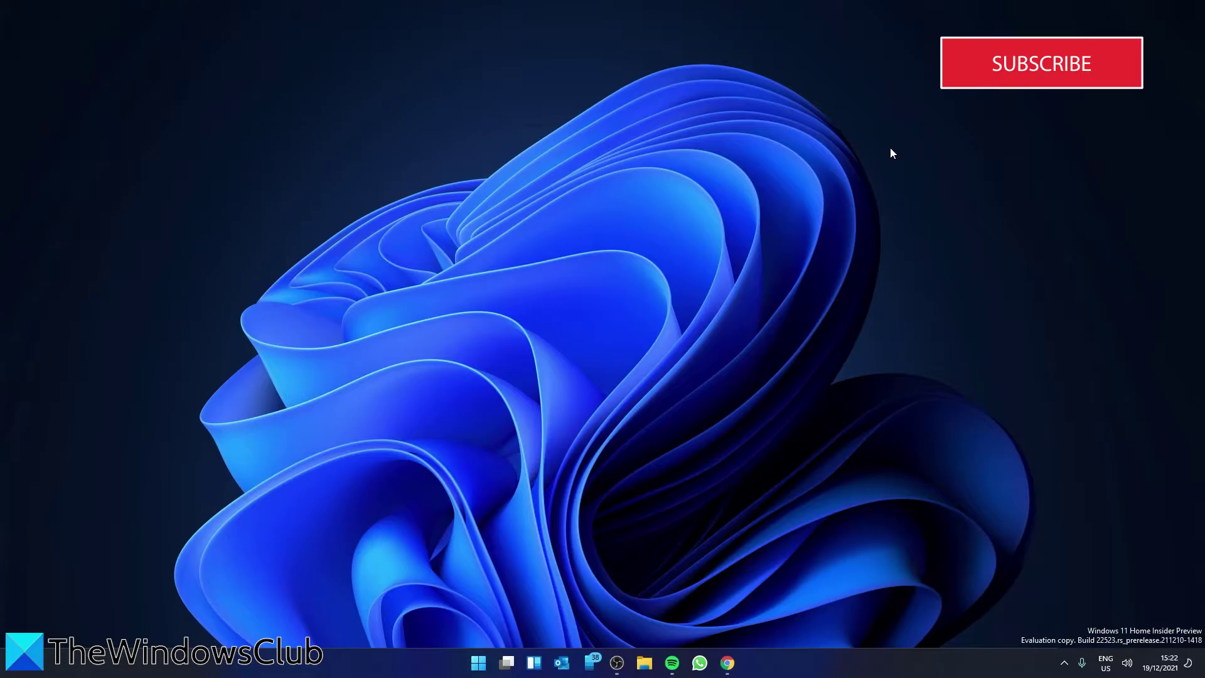
Step: Search for cmd and open Command Prompt as administrator
left_click(479, 663)
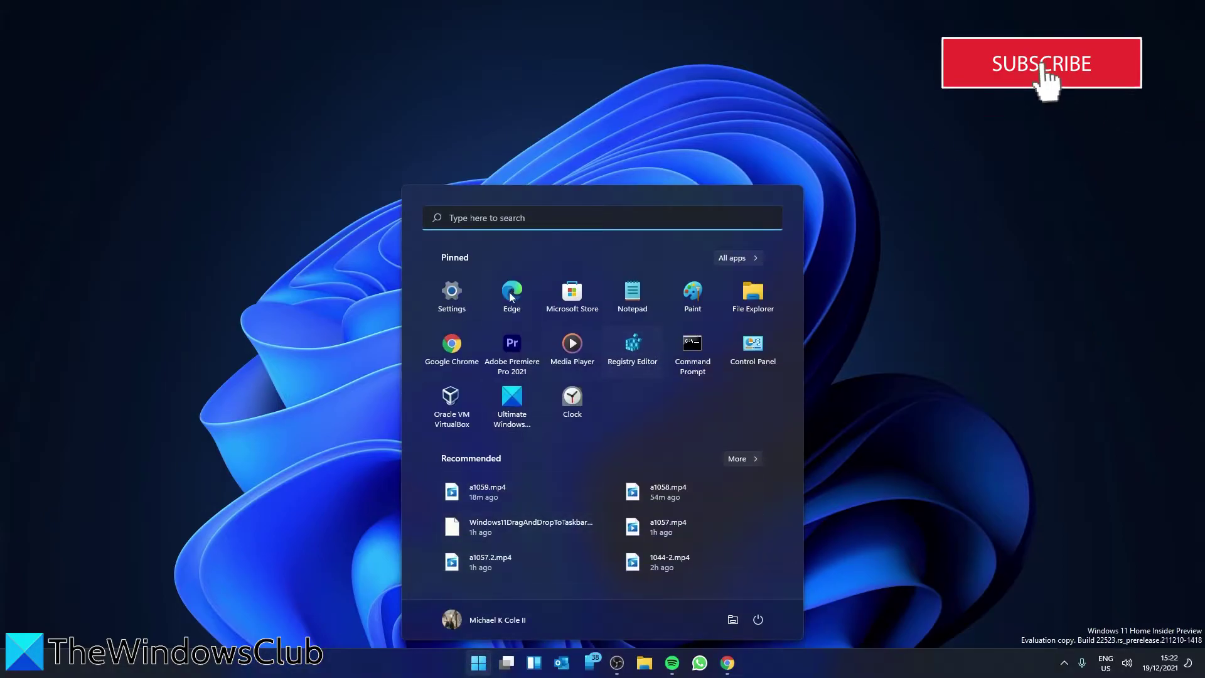
left_click(530, 218)
type("cmd")
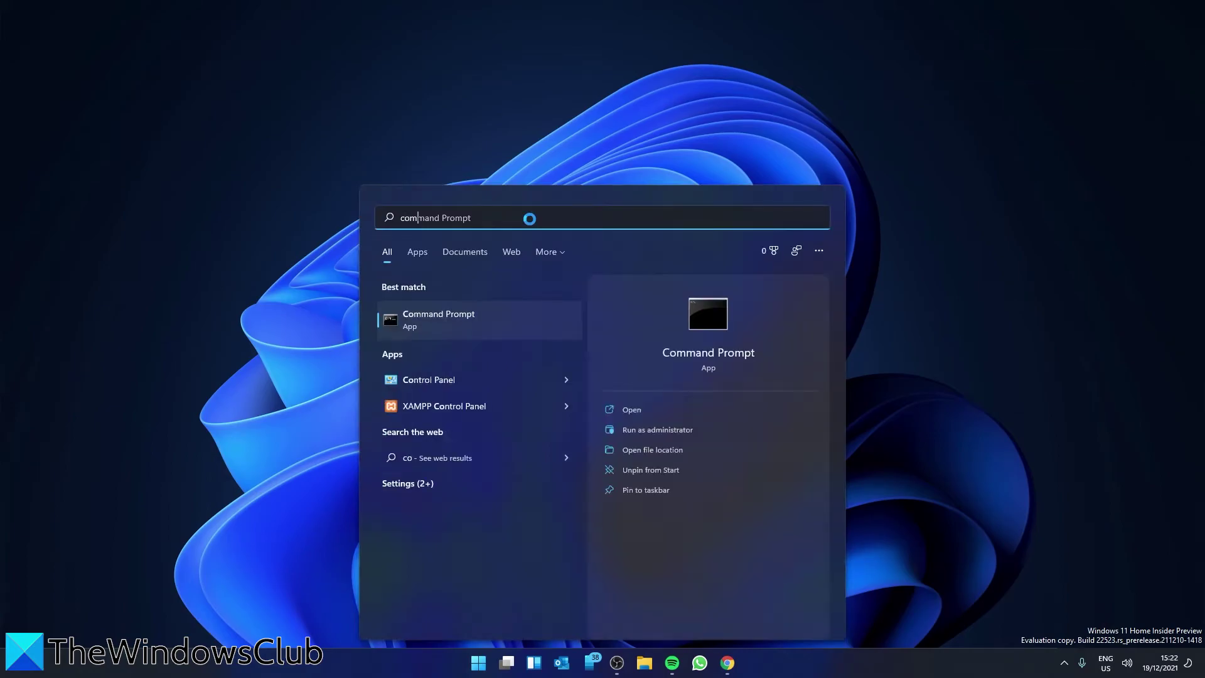
key("ctrl+shift+Return")
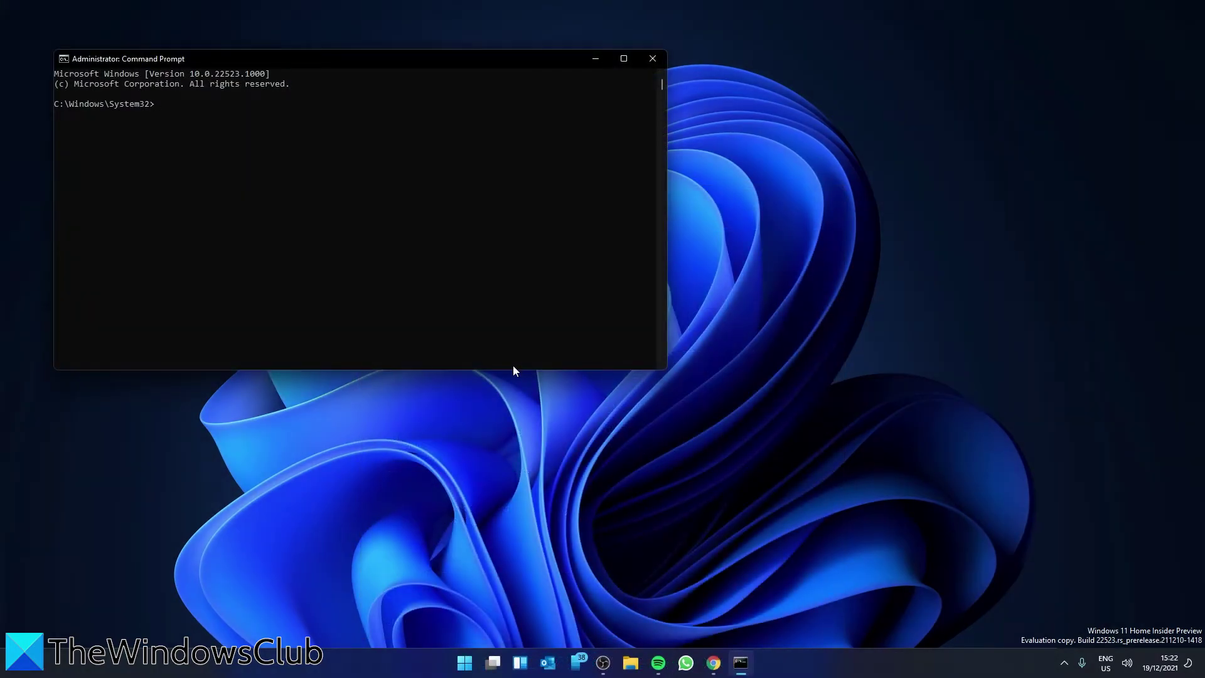
Step: Run regsvr32 on wintrust.dll, initpki.dll and mssip32.dll, dismissing the success message
type("regsvr32 wintrust.dll")
key("Return")
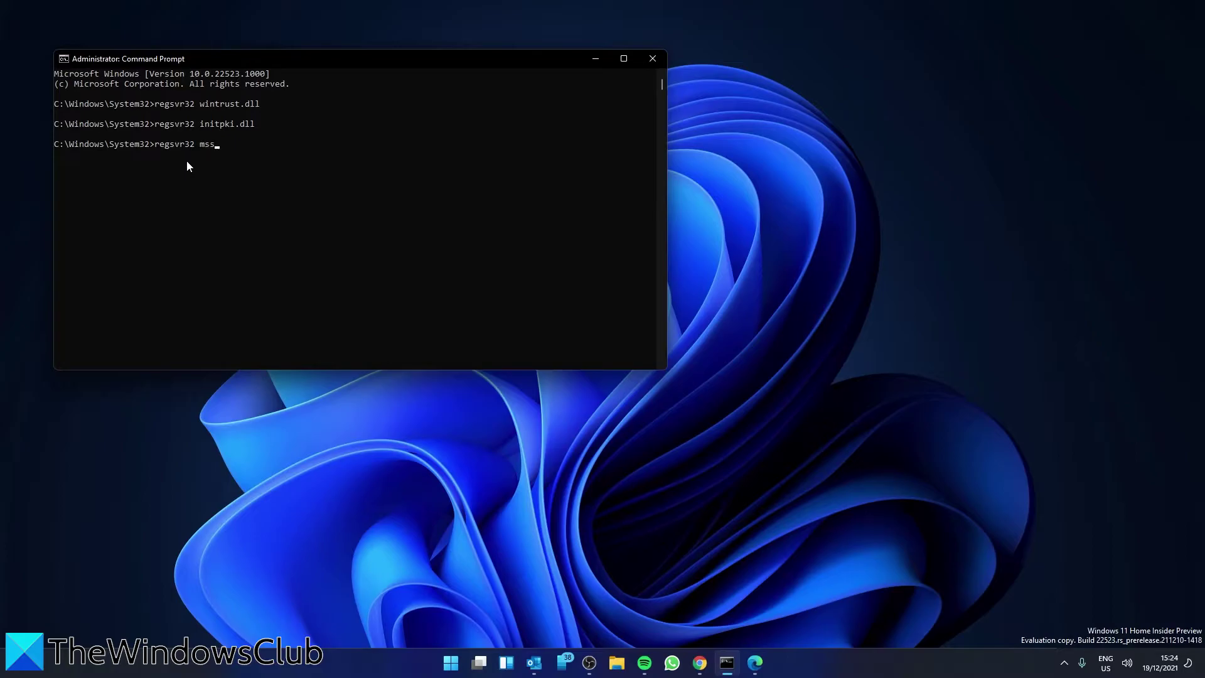
type("32.dll")
key("Return")
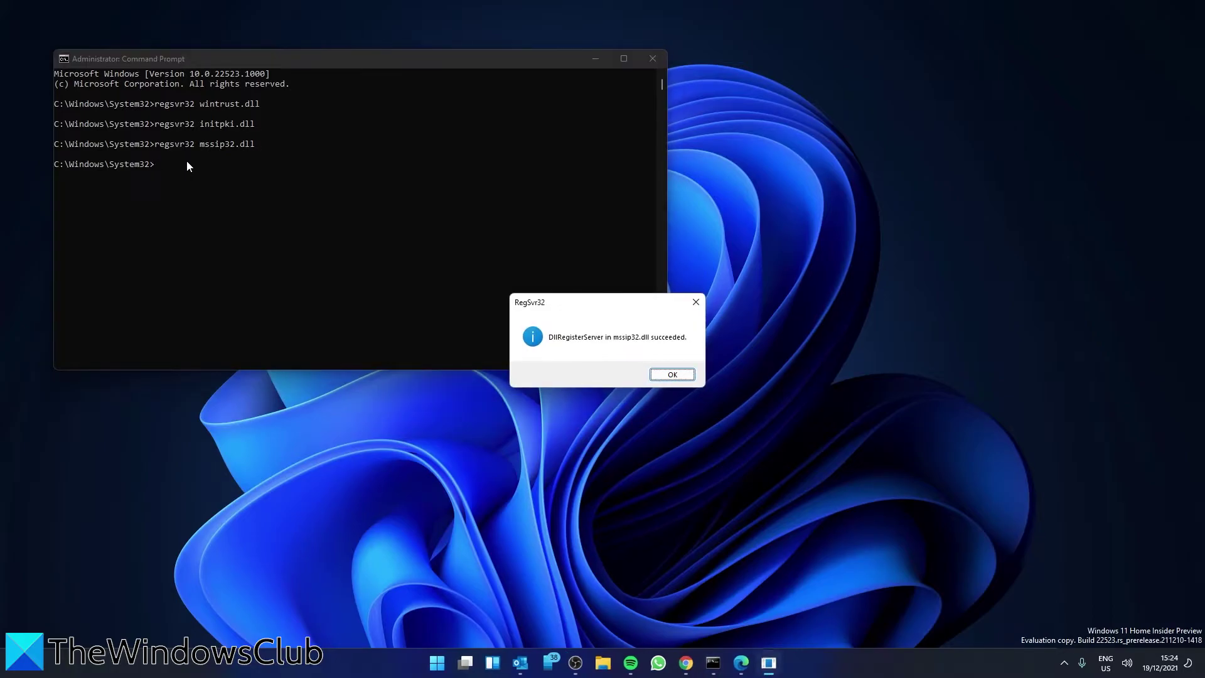
left_click(672, 374)
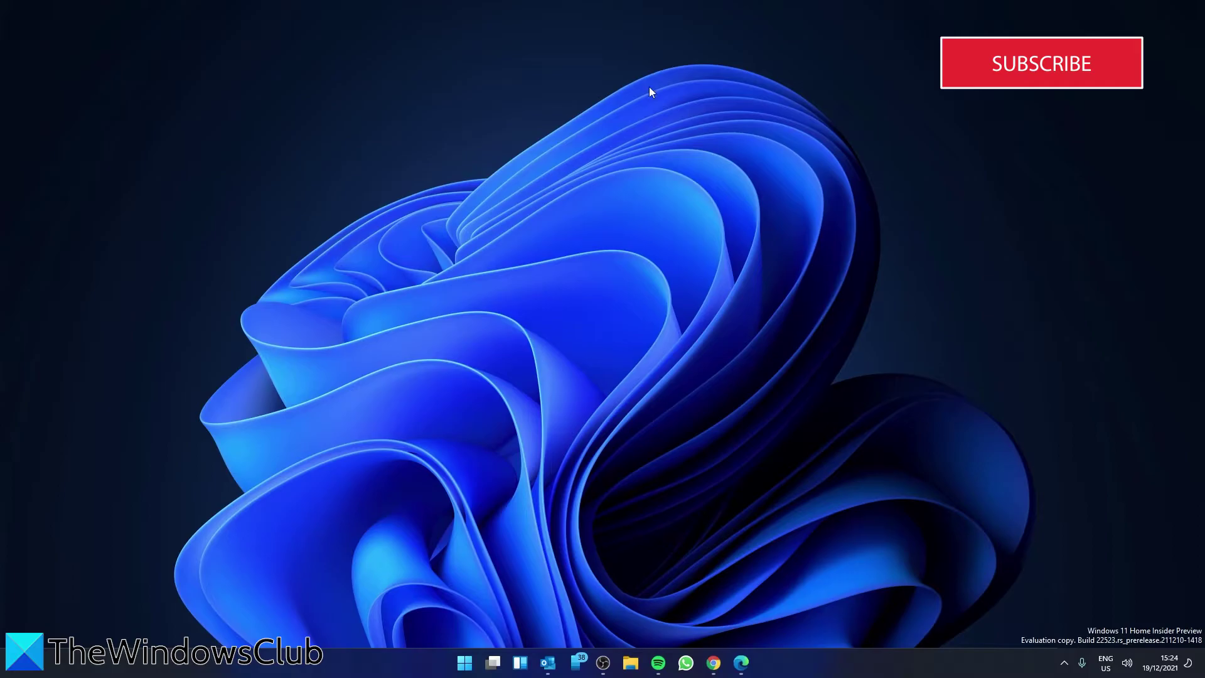
left_click(461, 663)
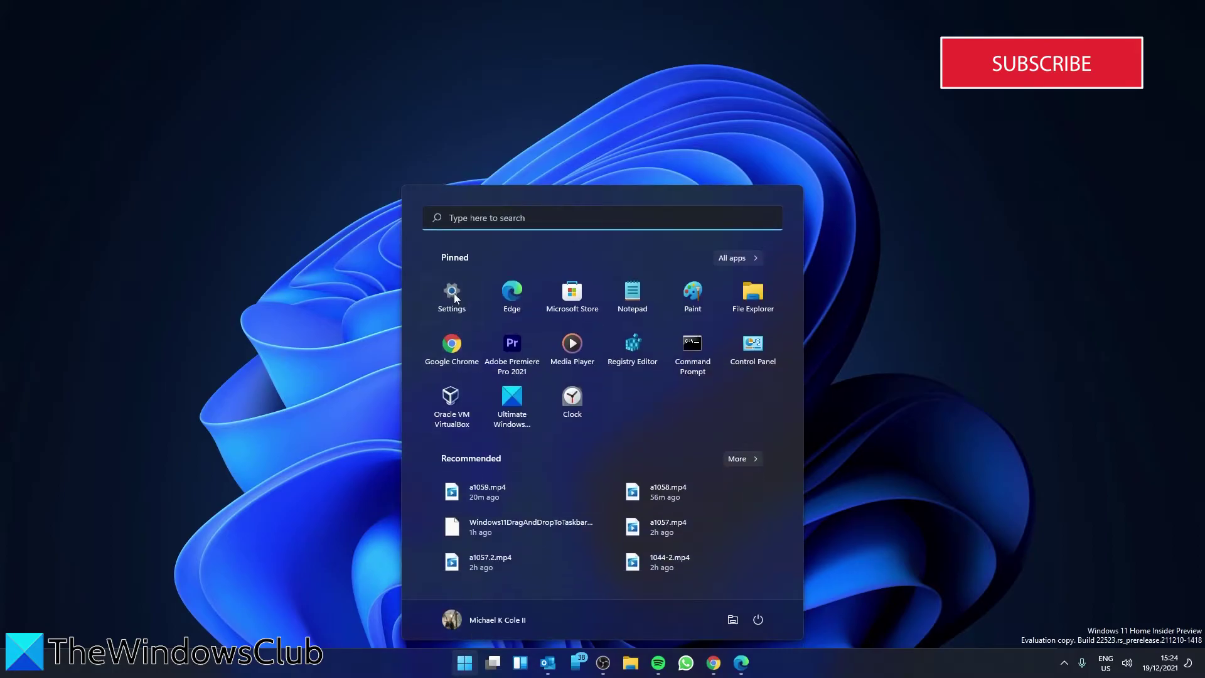
left_click(452, 292)
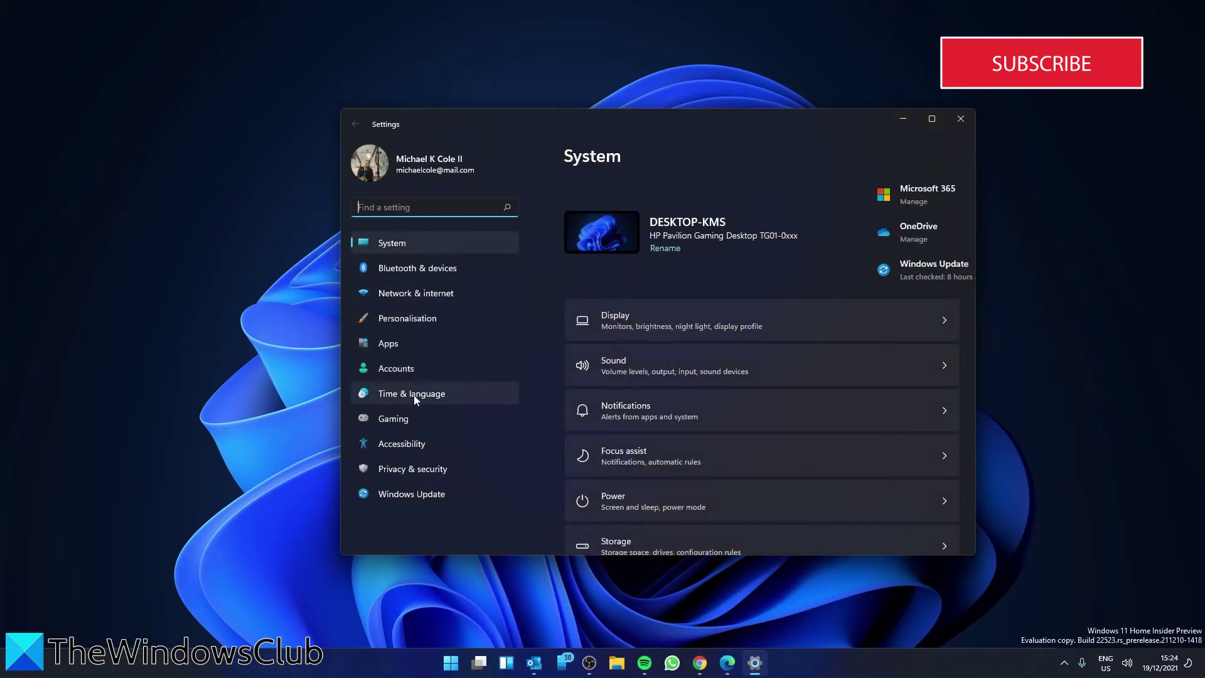
left_click(415, 395)
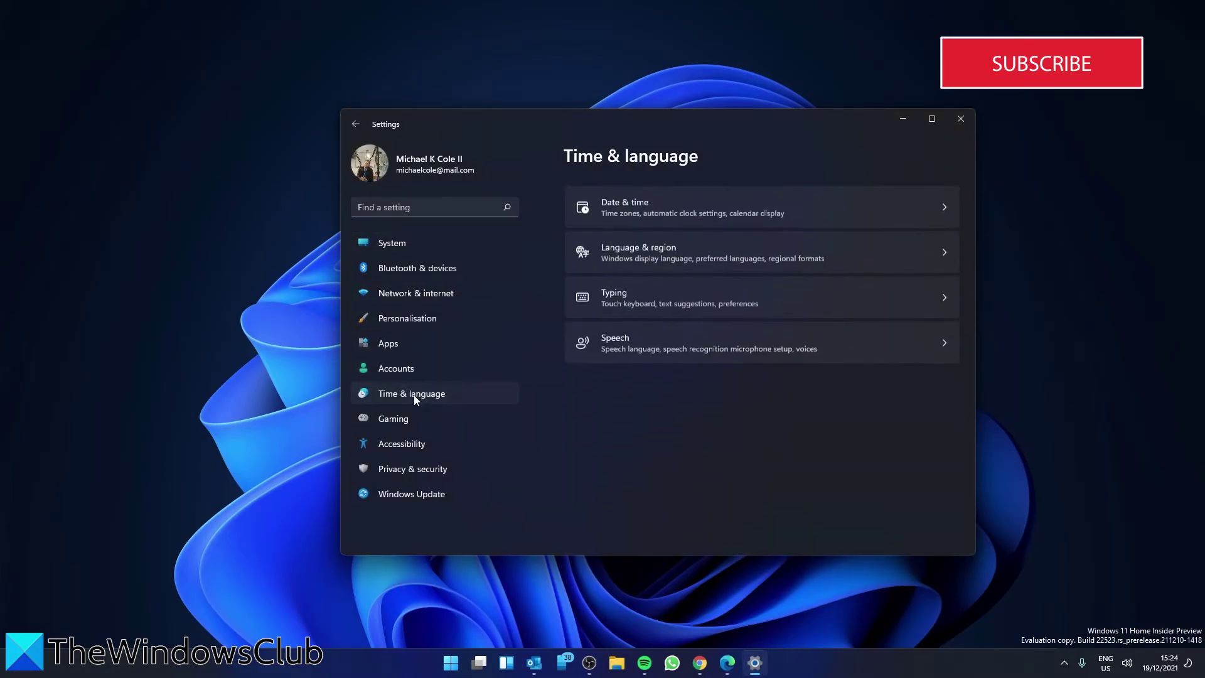
left_click(947, 202)
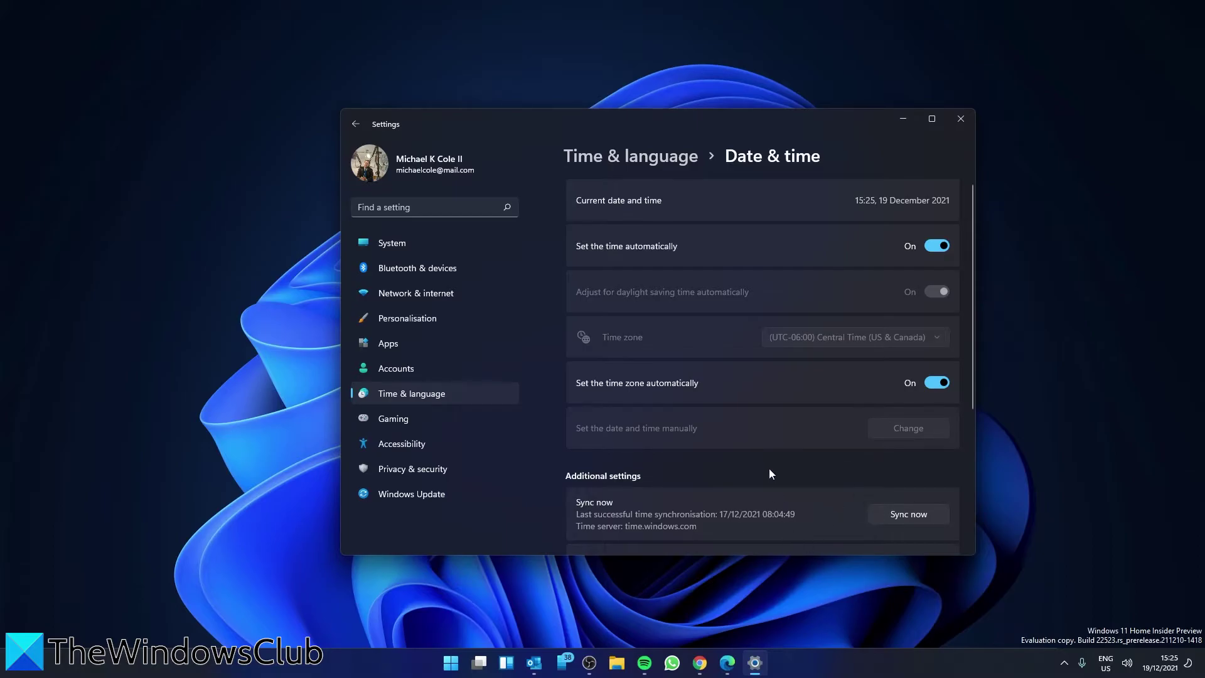
scroll(770, 468, "down", 4)
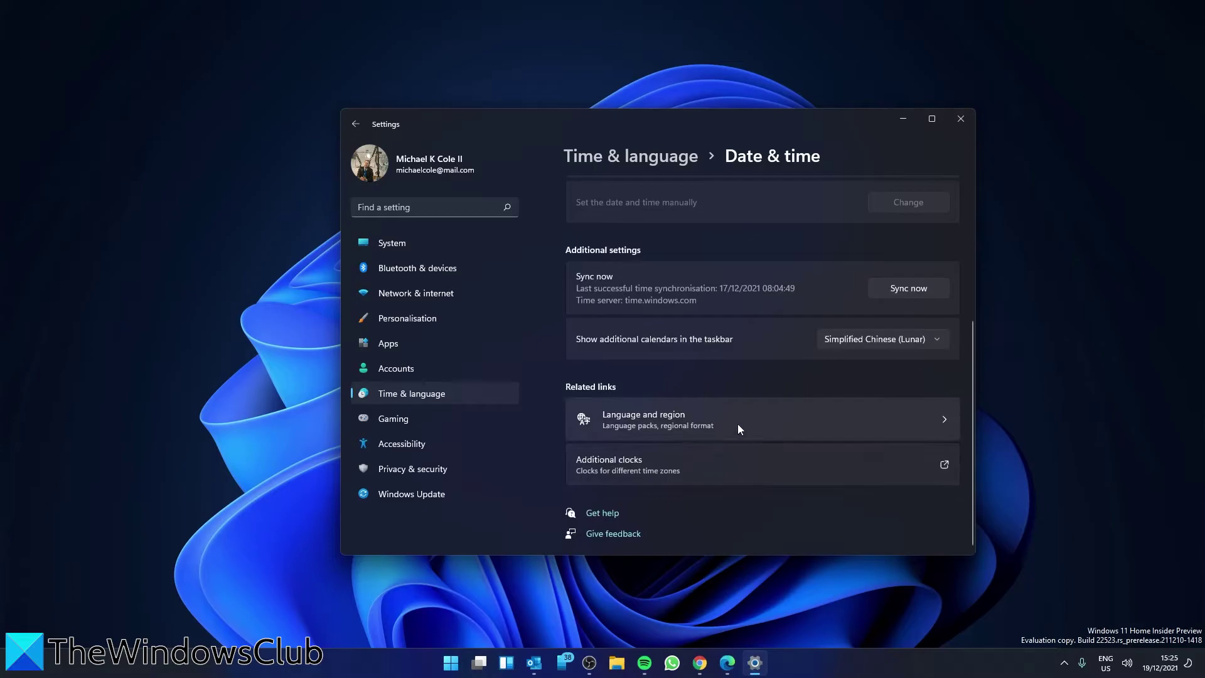
left_click(943, 422)
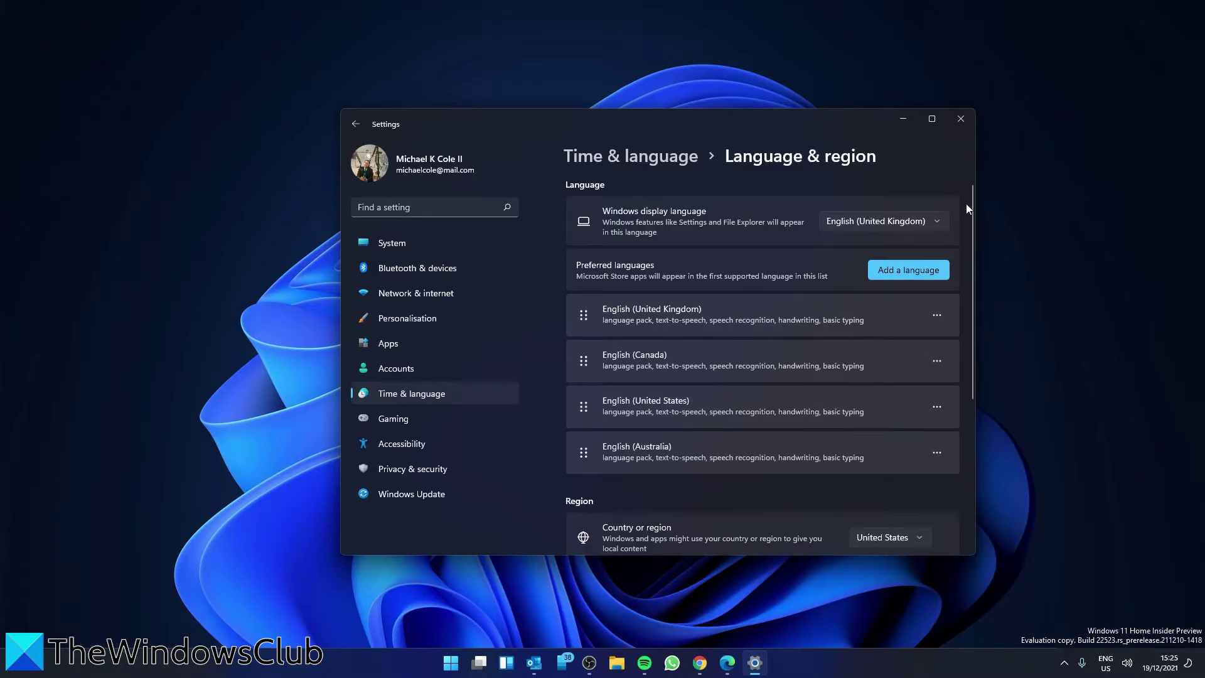
left_click(961, 126)
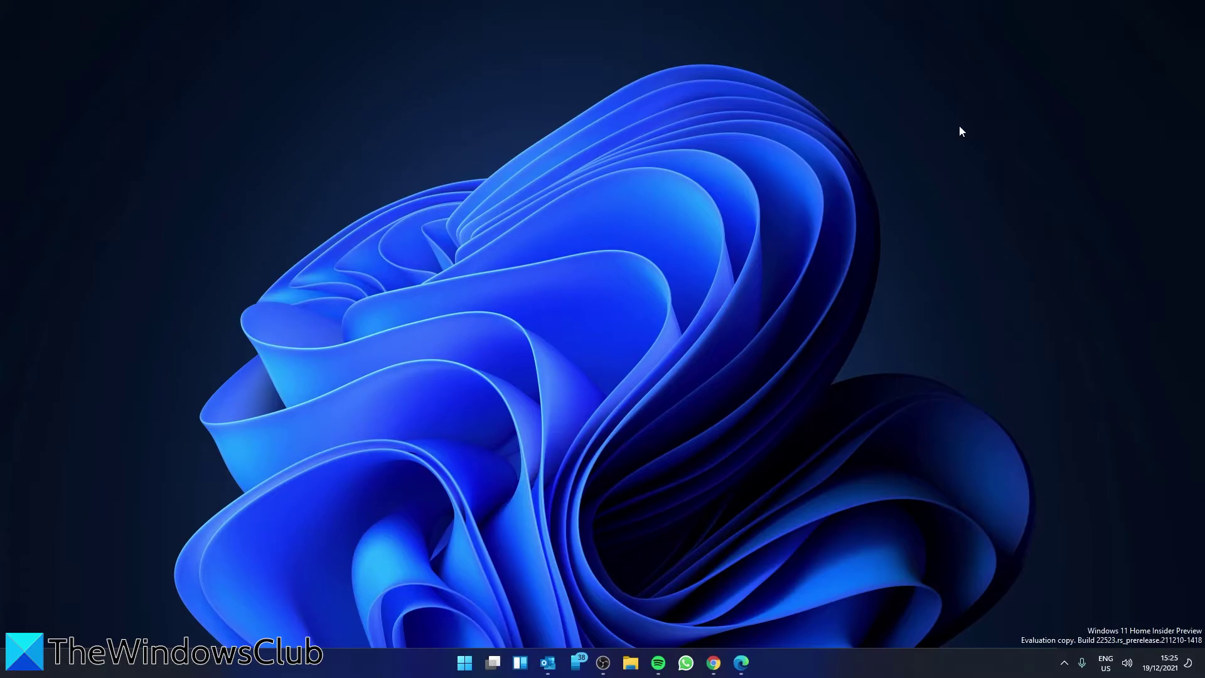
Step: Launch Registry Editor and expand HKEY_LOCAL_MACHINE\SOFTWARE\Microsoft
left_click(468, 665)
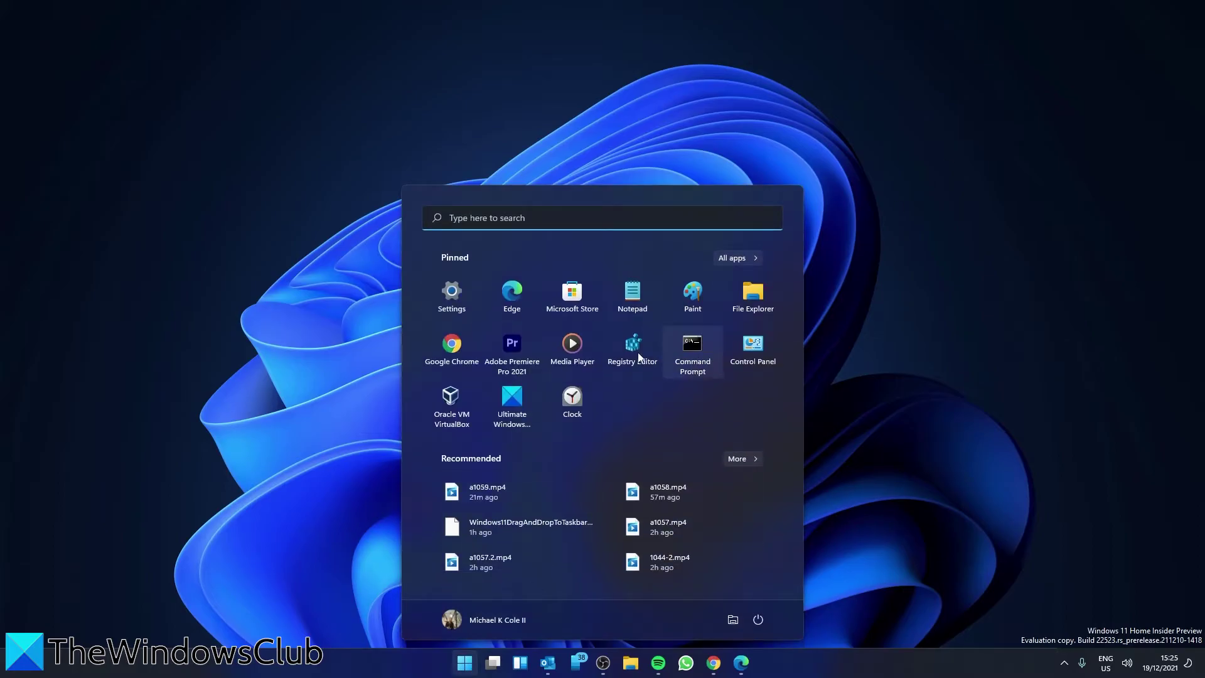
left_click(690, 358)
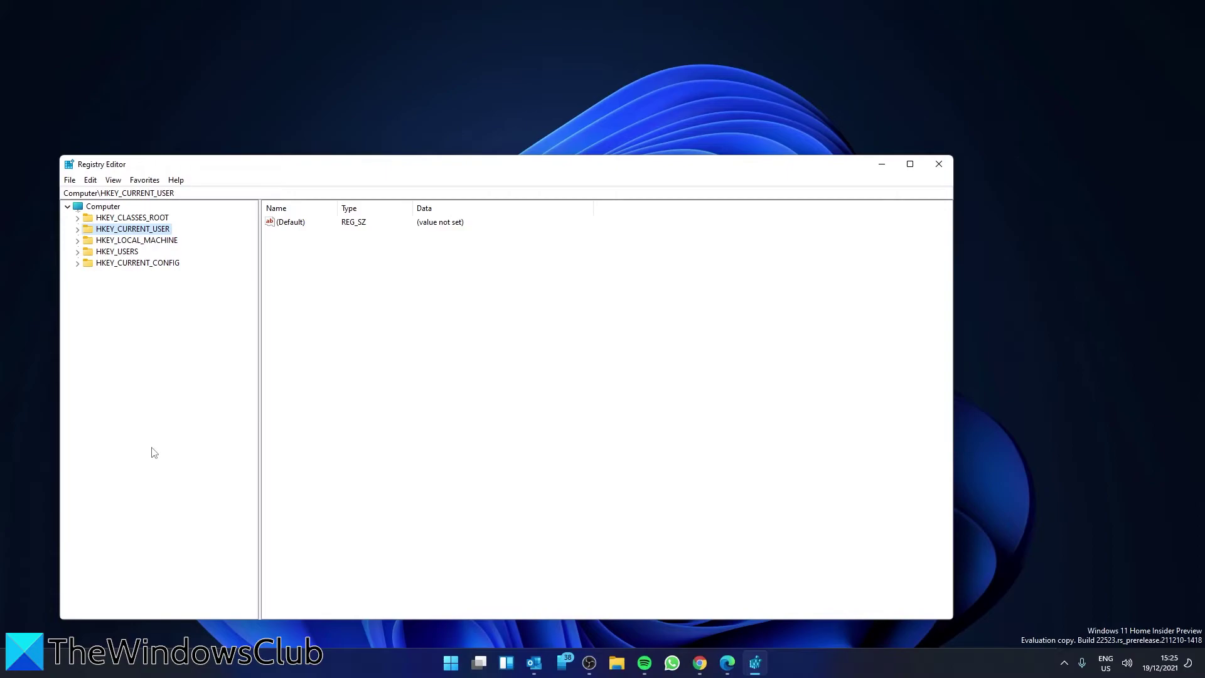
left_click(77, 241)
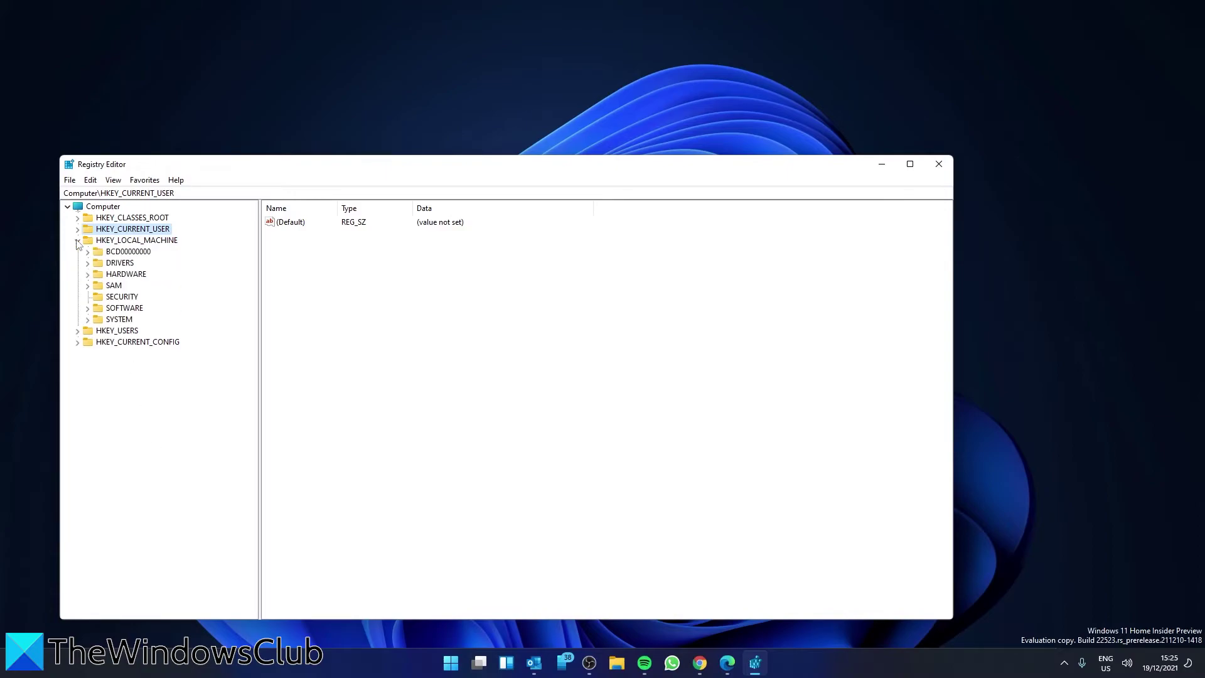
left_click(87, 308)
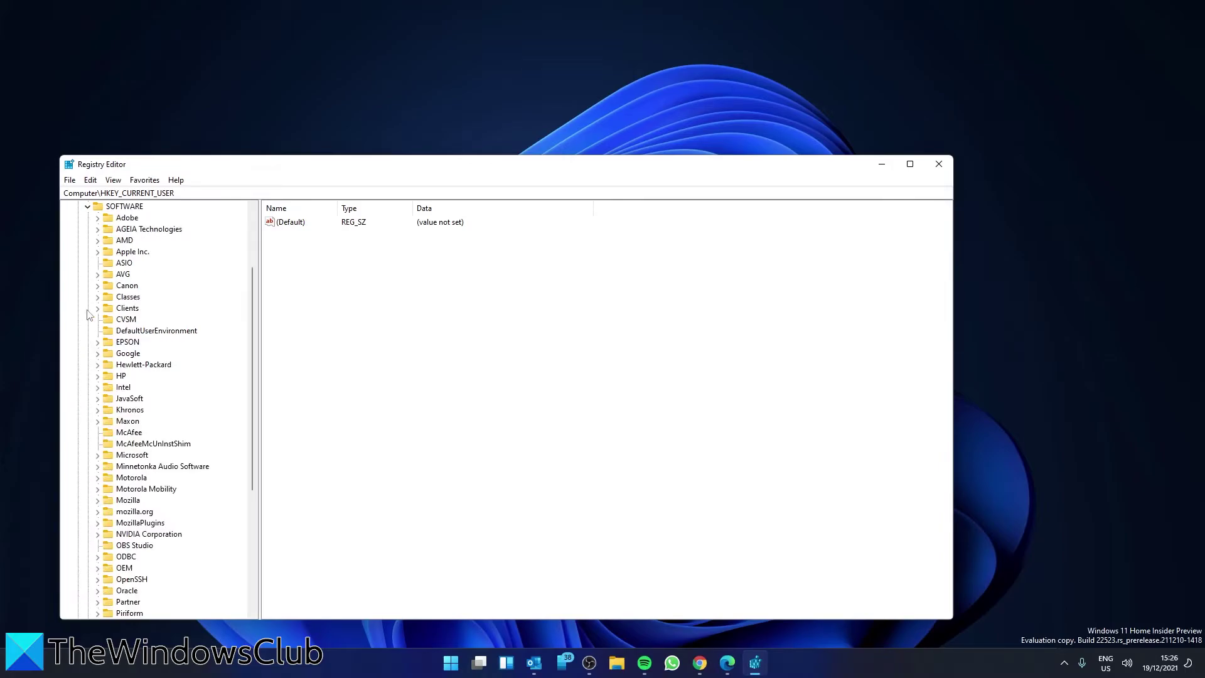
left_click(99, 454)
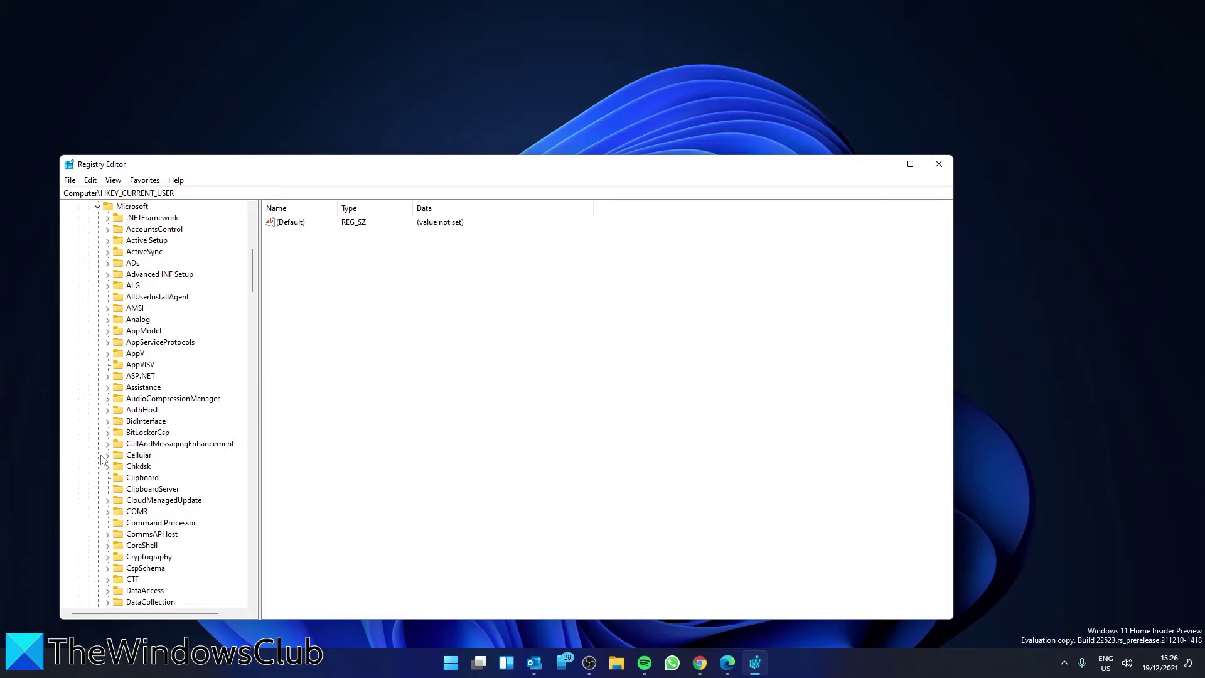
Step: Expand Windows\CurrentVersion\Setup and select the OOBE key to list its values
scroll(103, 461, "down", 15)
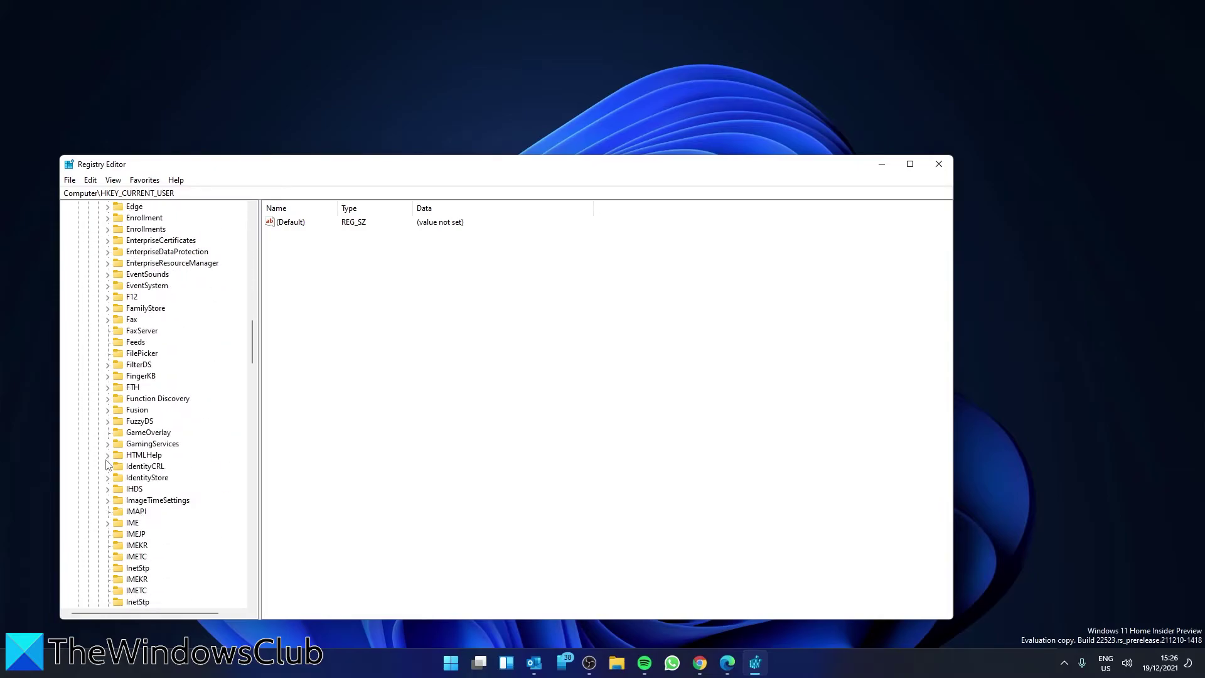
scroll(107, 465, "down", 20)
left_click(108, 556)
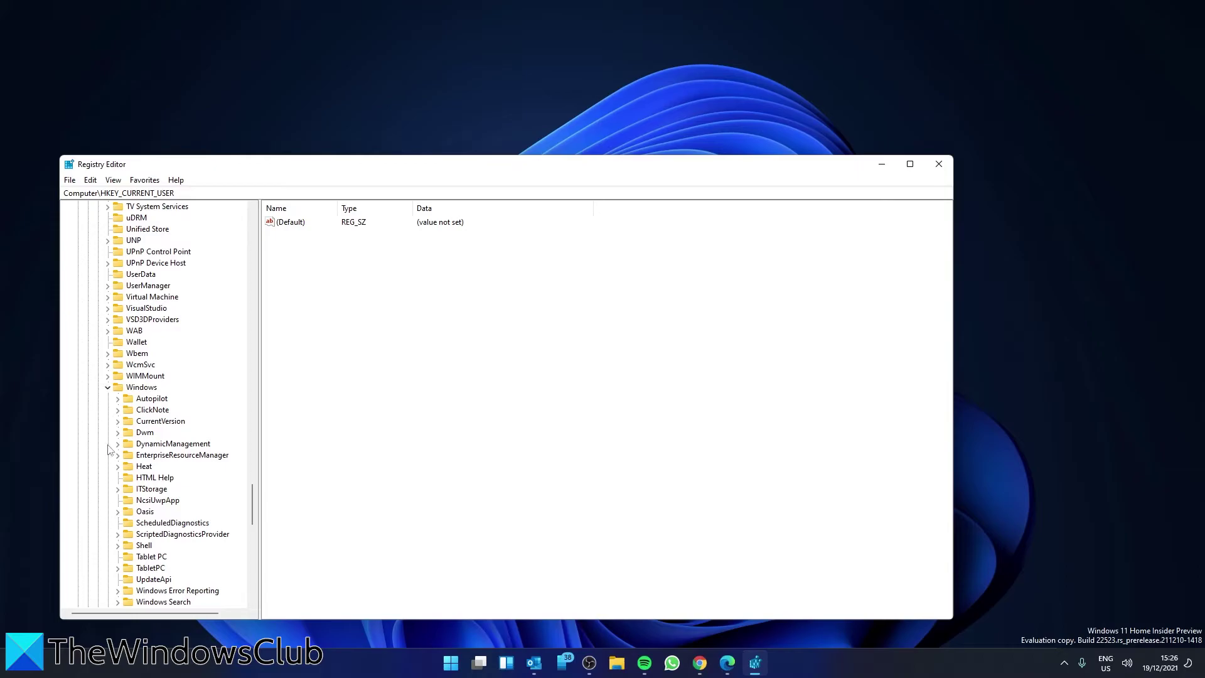
left_click(118, 422)
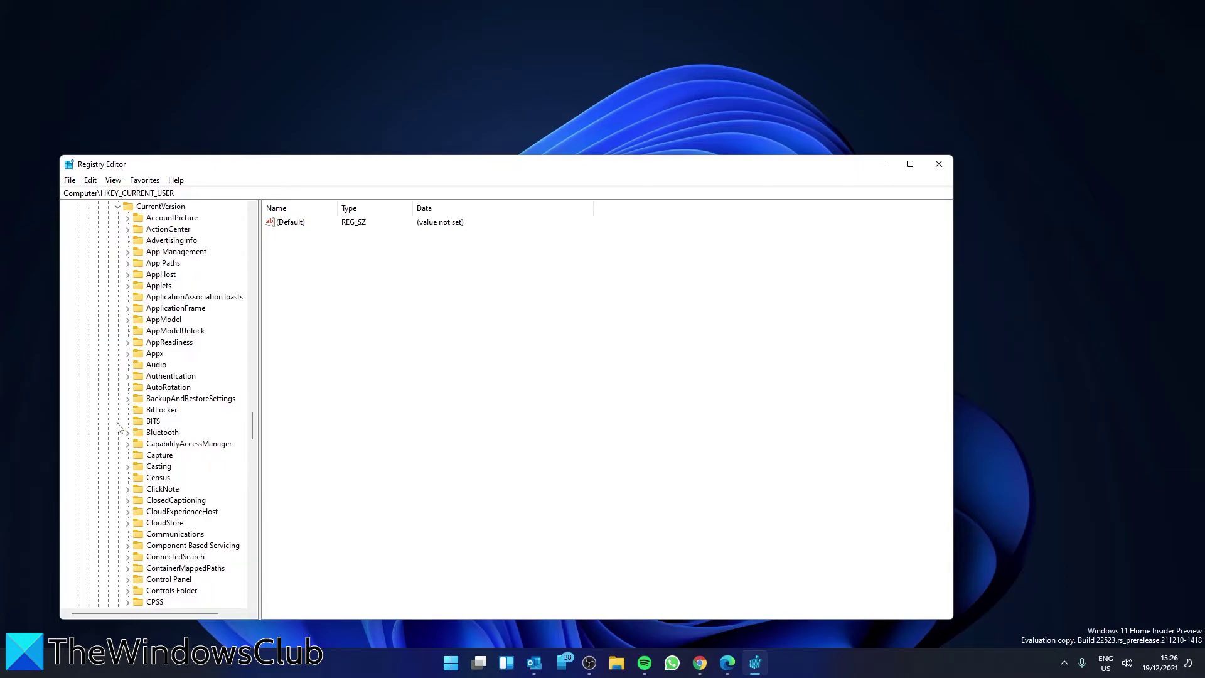
scroll(156, 432, "down", 10)
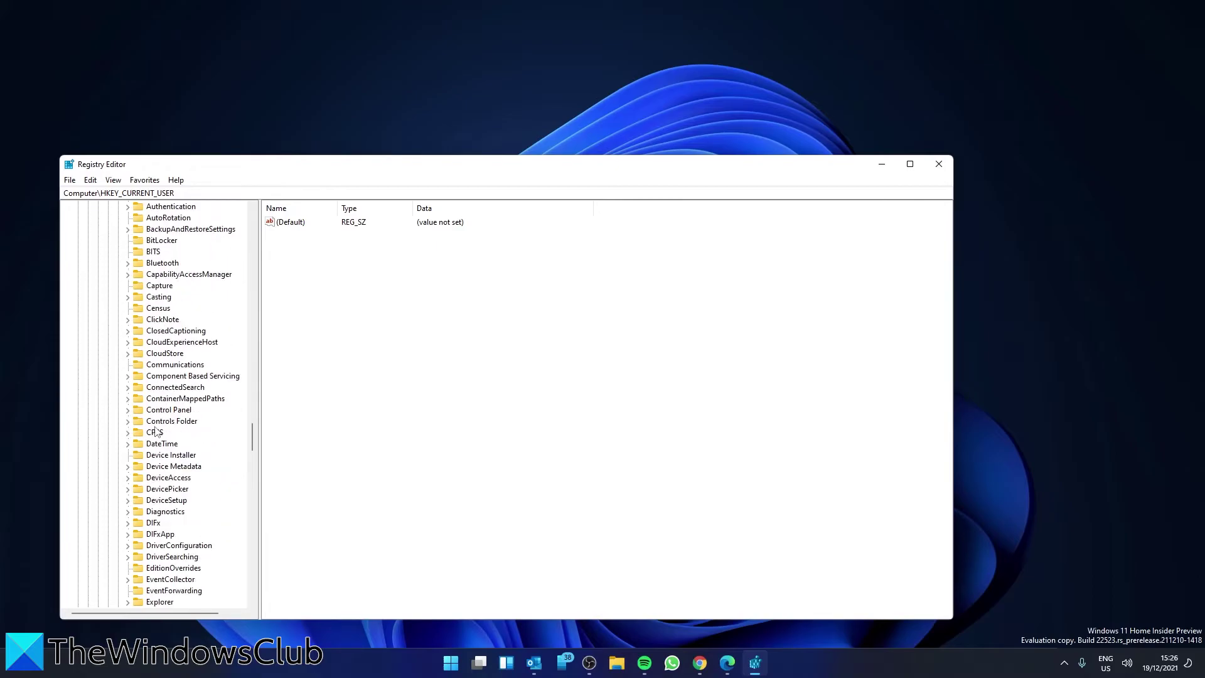
scroll(156, 432, "down", 18)
left_click(130, 541)
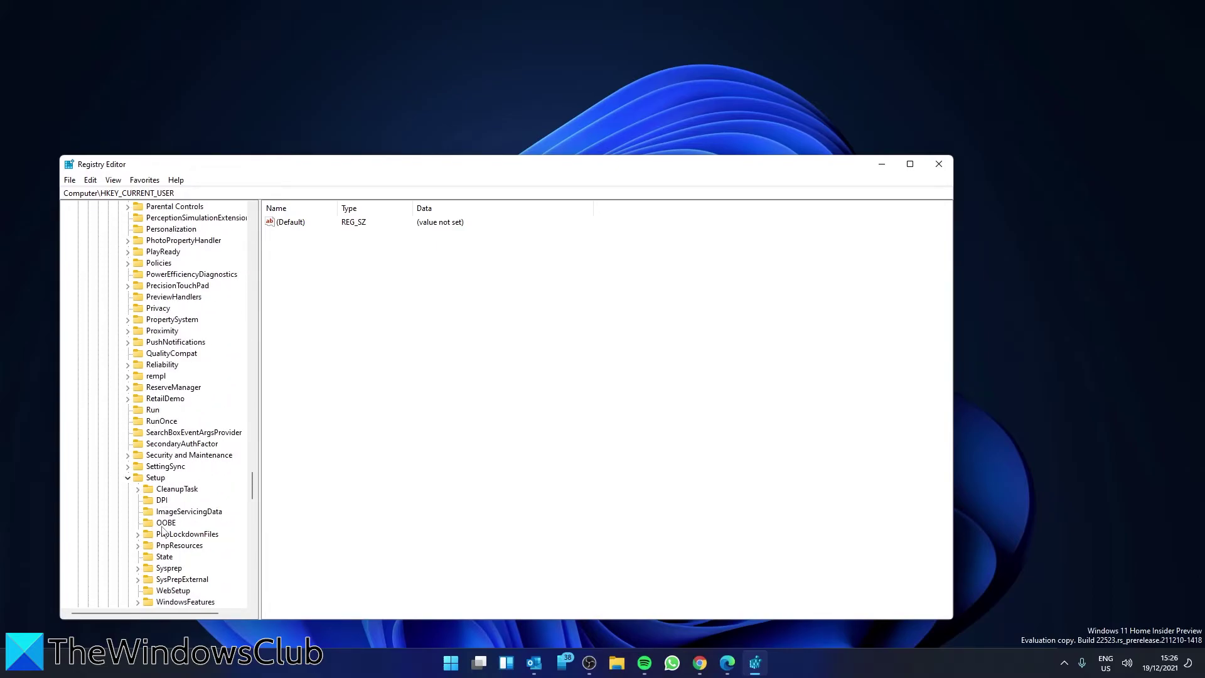
left_click(161, 527)
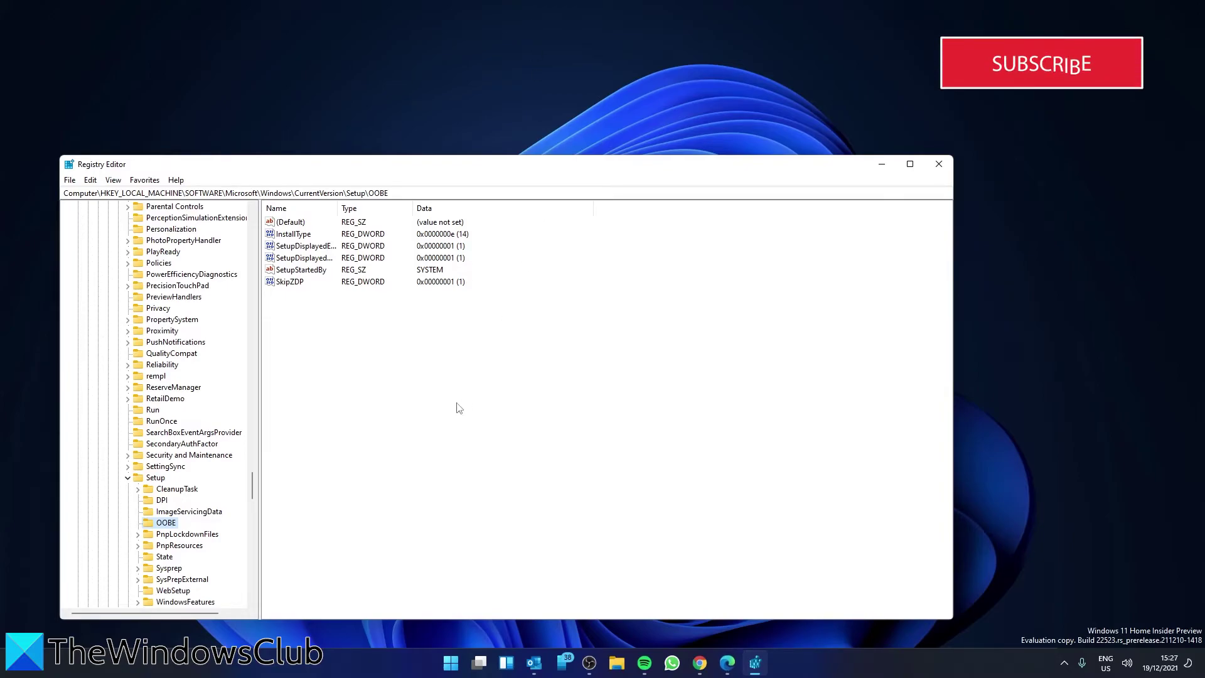
Step: Create a new DWORD (32-bit) value named MediaBootInstall in the OOBE key
right_click(427, 364)
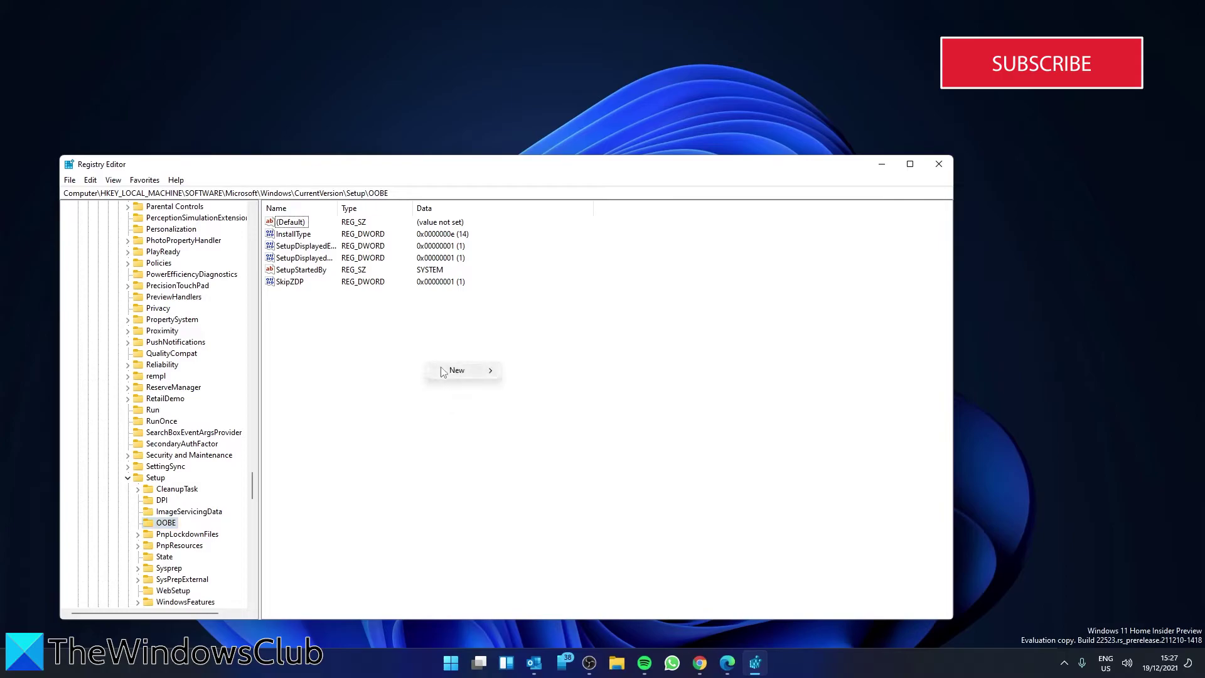
mouse_move(460, 371)
left_click(534, 418)
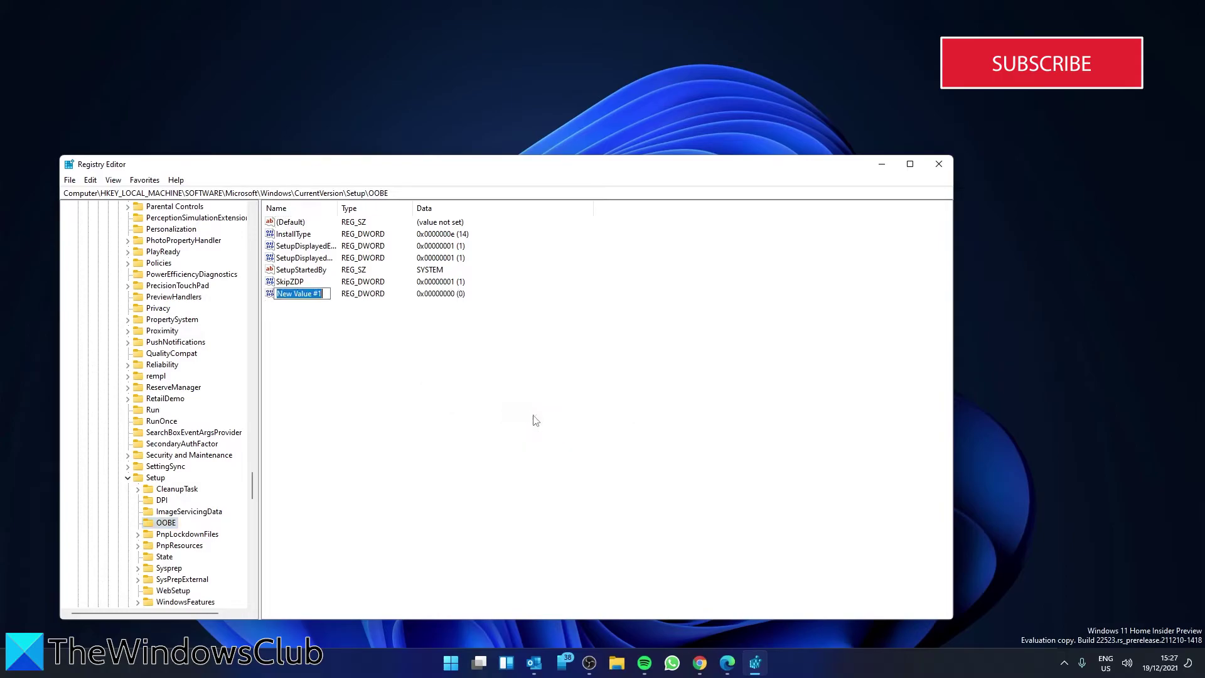
type("MediaBoo")
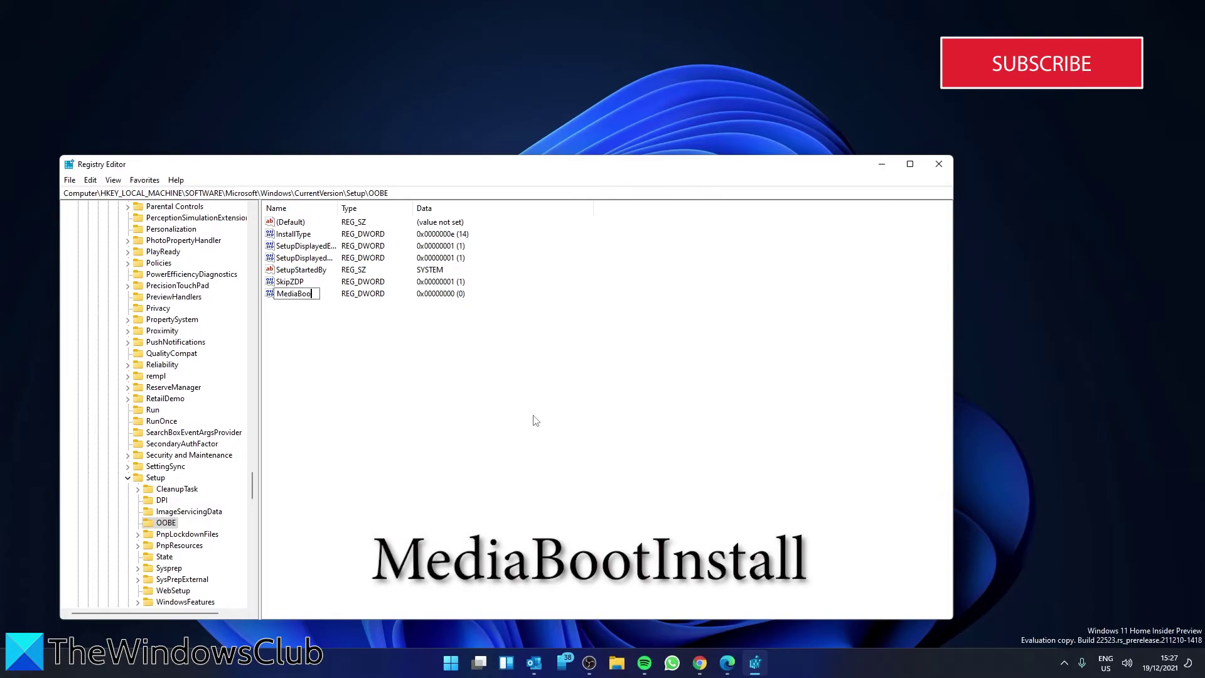
type("tInstall")
key("Return")
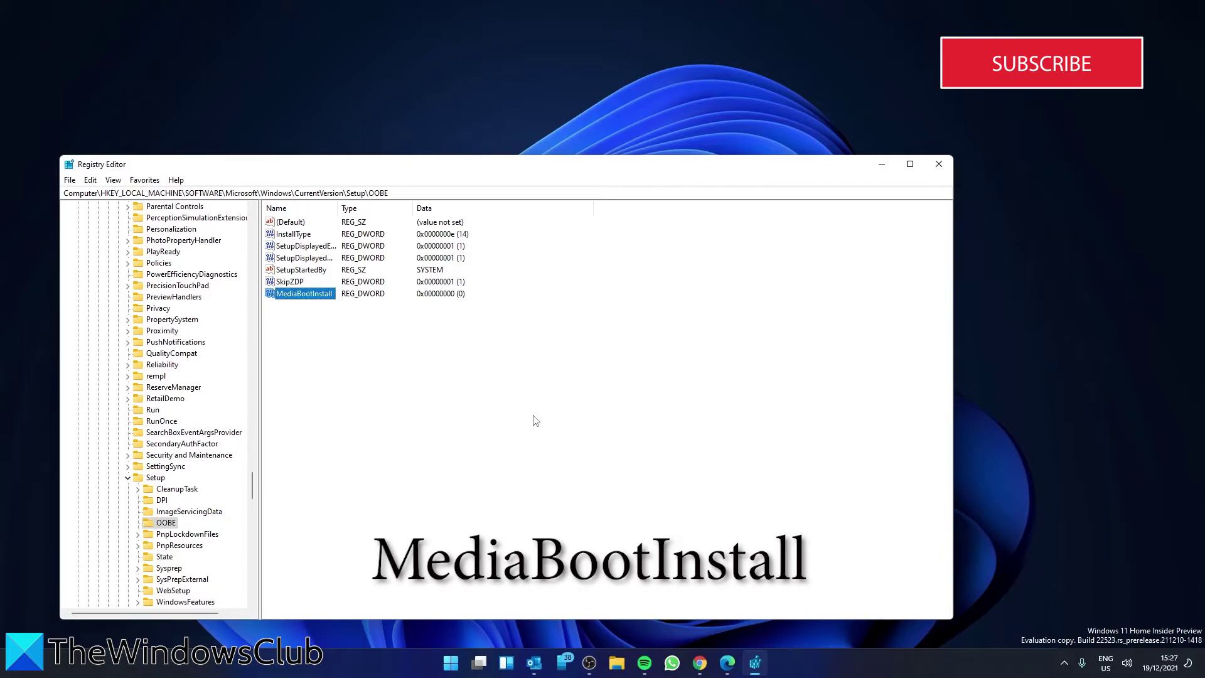
Step: Confirm MediaBootInstall's value data as 0
double_click(305, 294)
key("Escape")
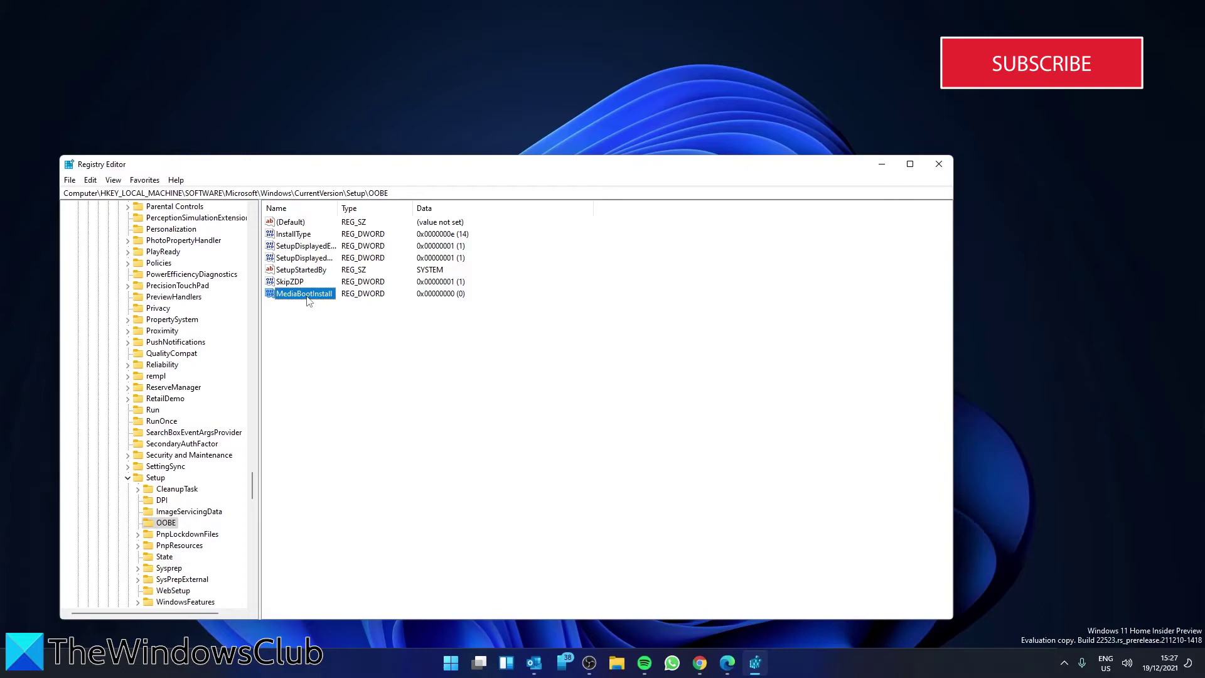
double_click(308, 298)
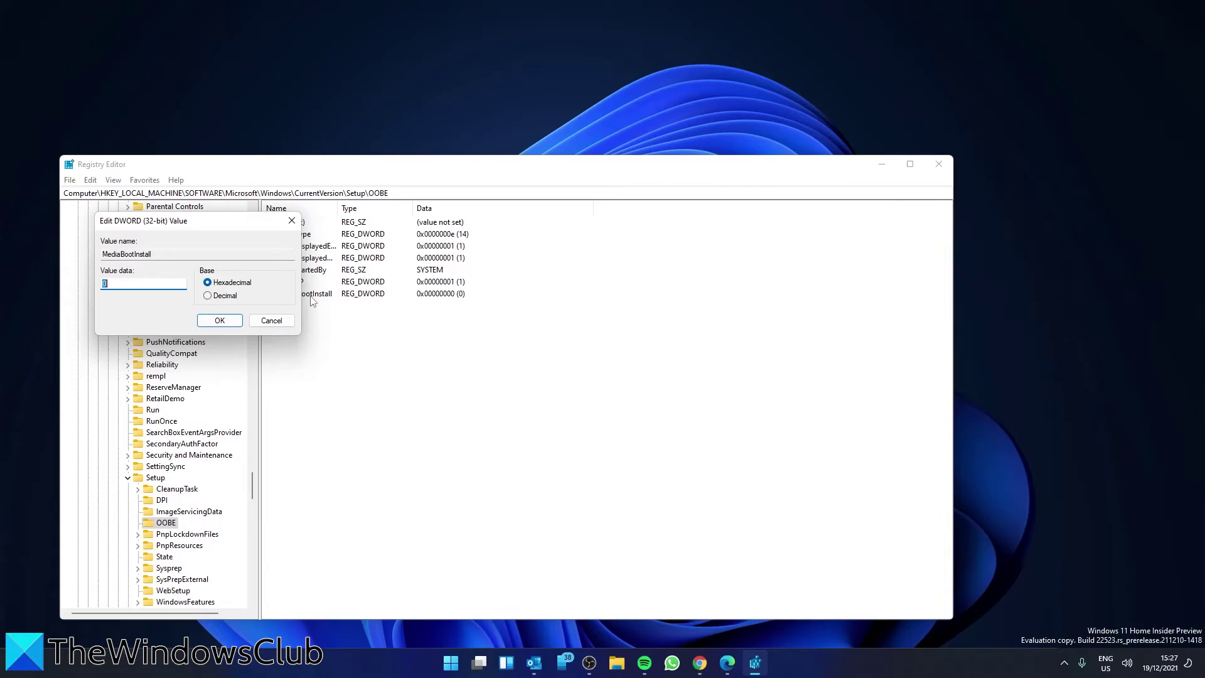
left_click(272, 323)
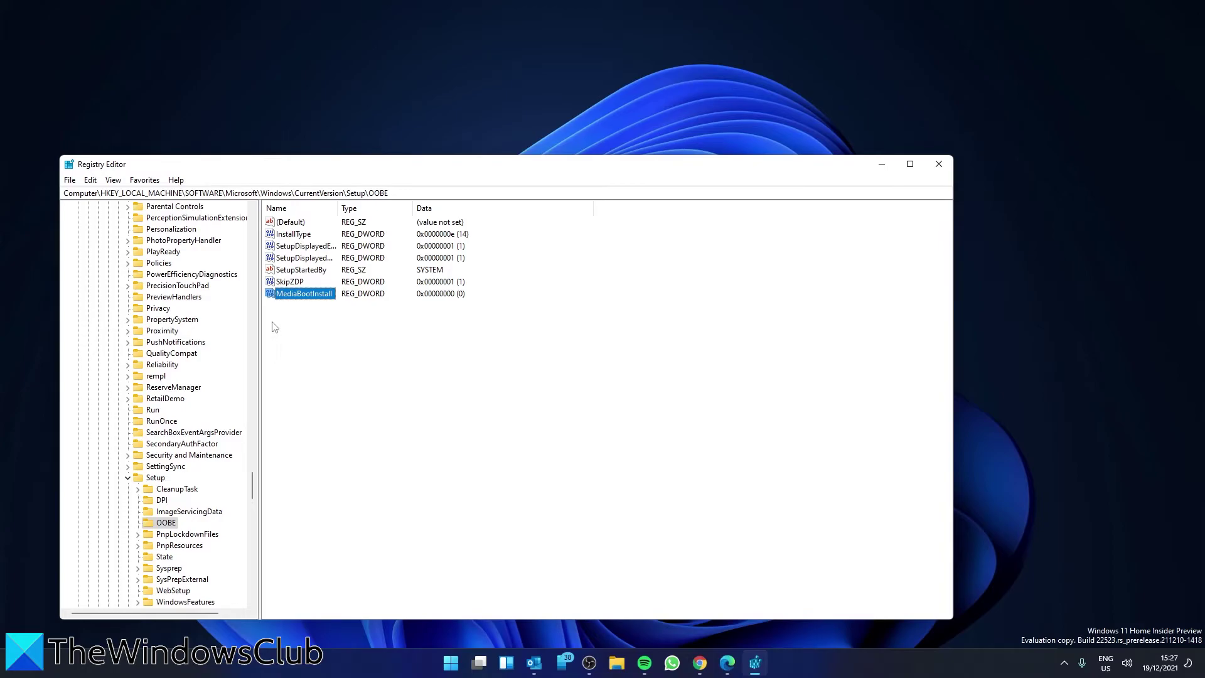
right_click(297, 295)
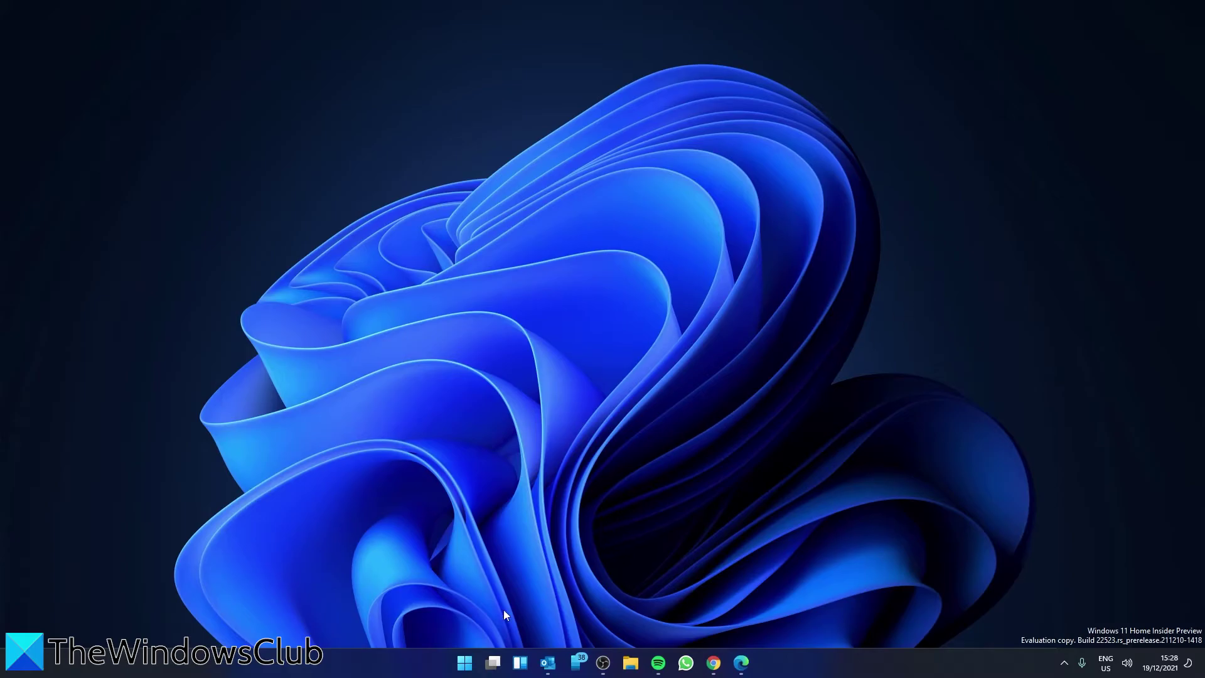
Step: Run slmgr /rearm in an administrator Command Prompt, acknowledge the success message, and close the prompt
left_click(465, 662)
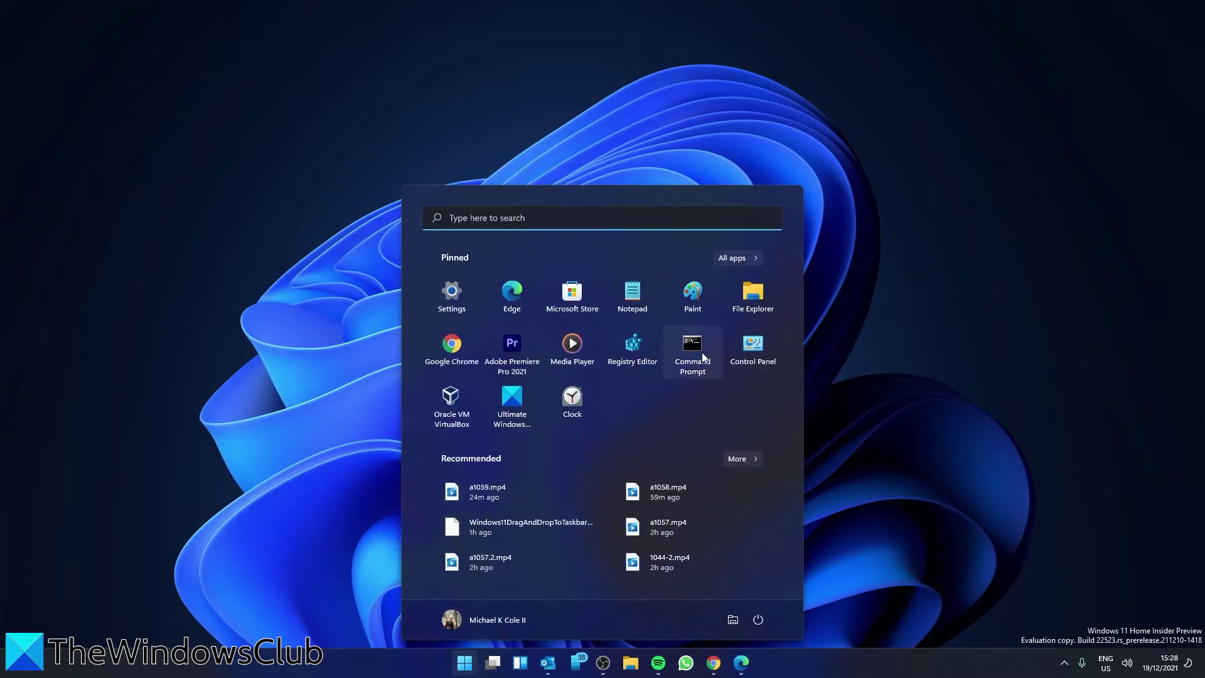
left_click(480, 218)
type("c")
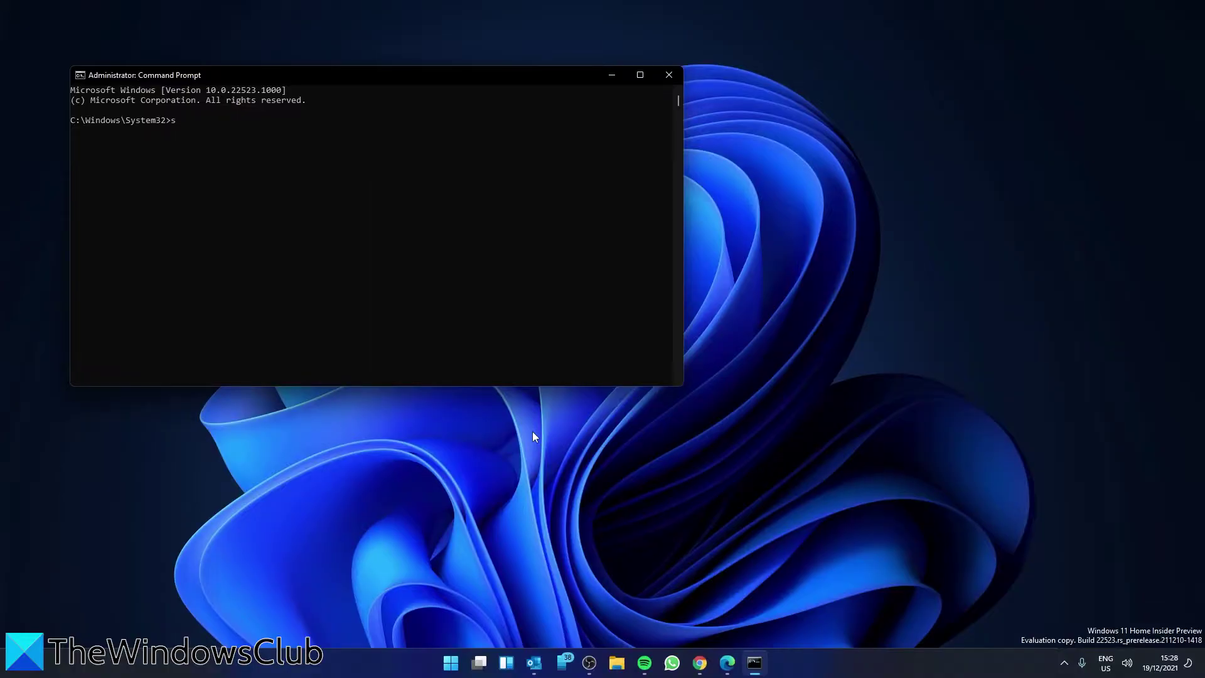
type("lmgr /rearm")
key("Return")
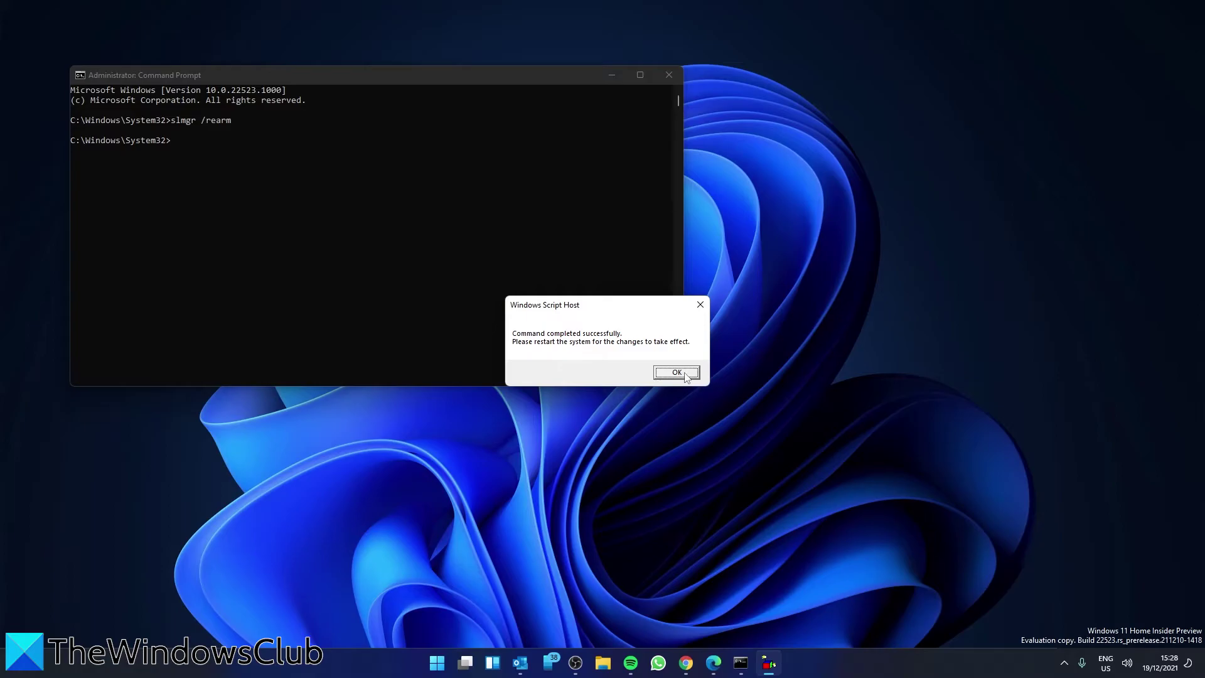
left_click(677, 373)
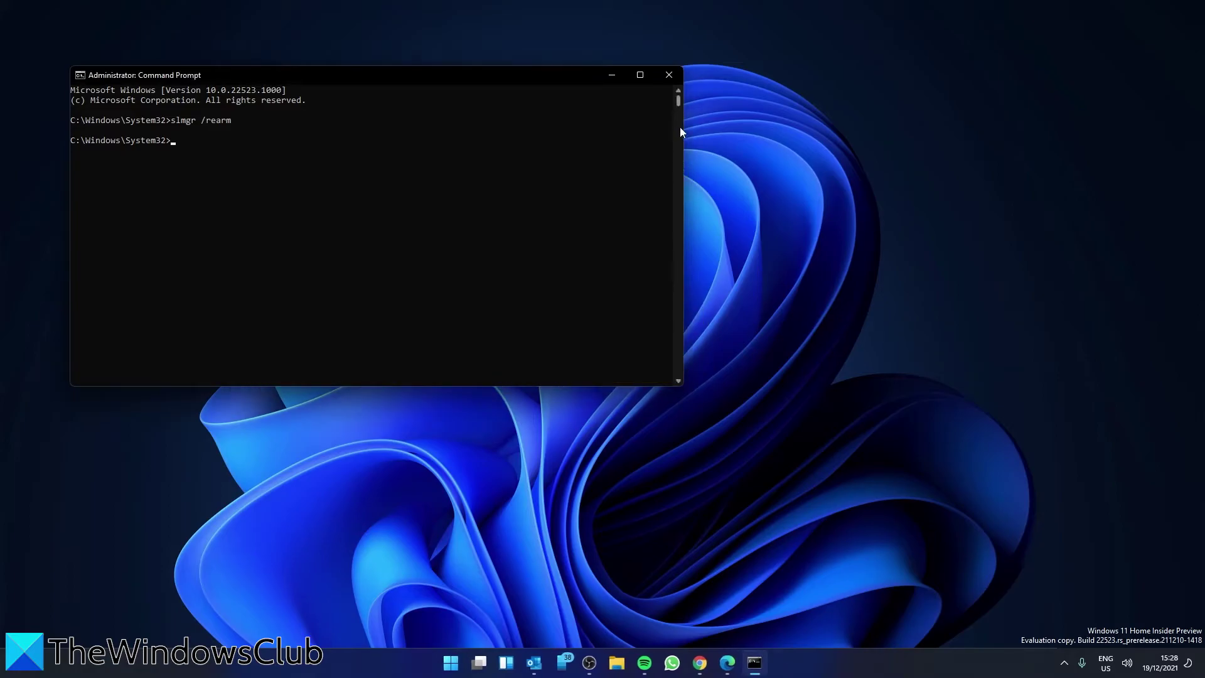
left_click(671, 76)
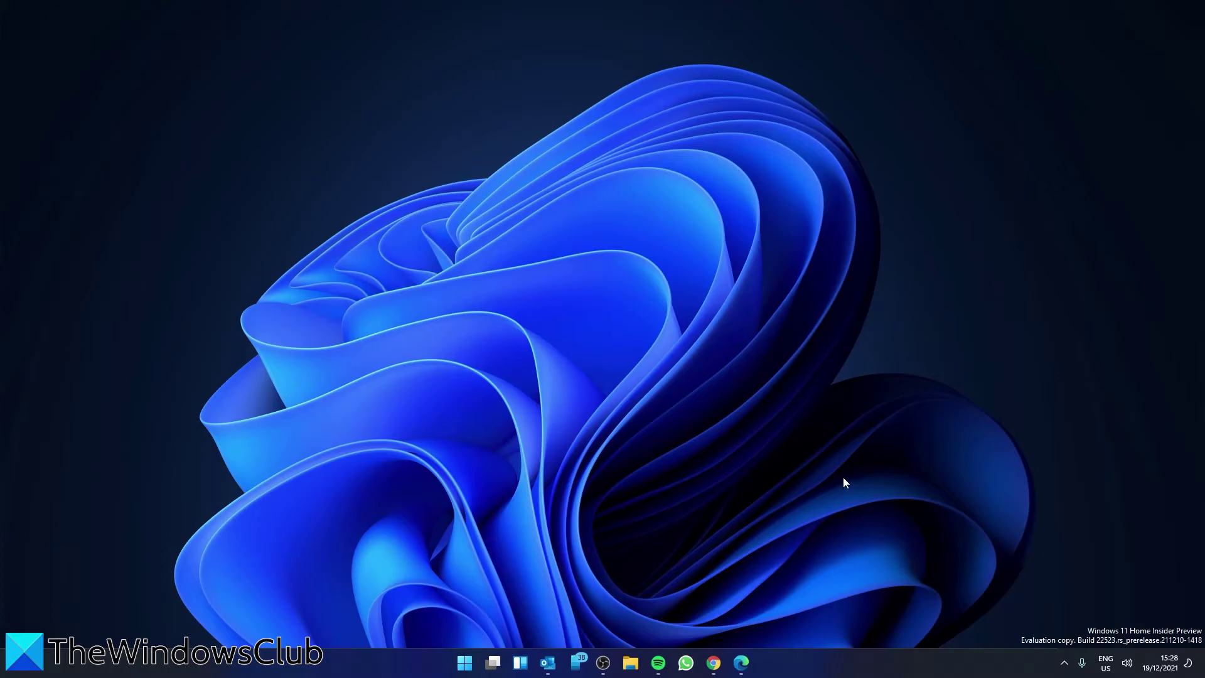
Step: Search 'he' from Start and launch Get Help from Best match
left_click(464, 663)
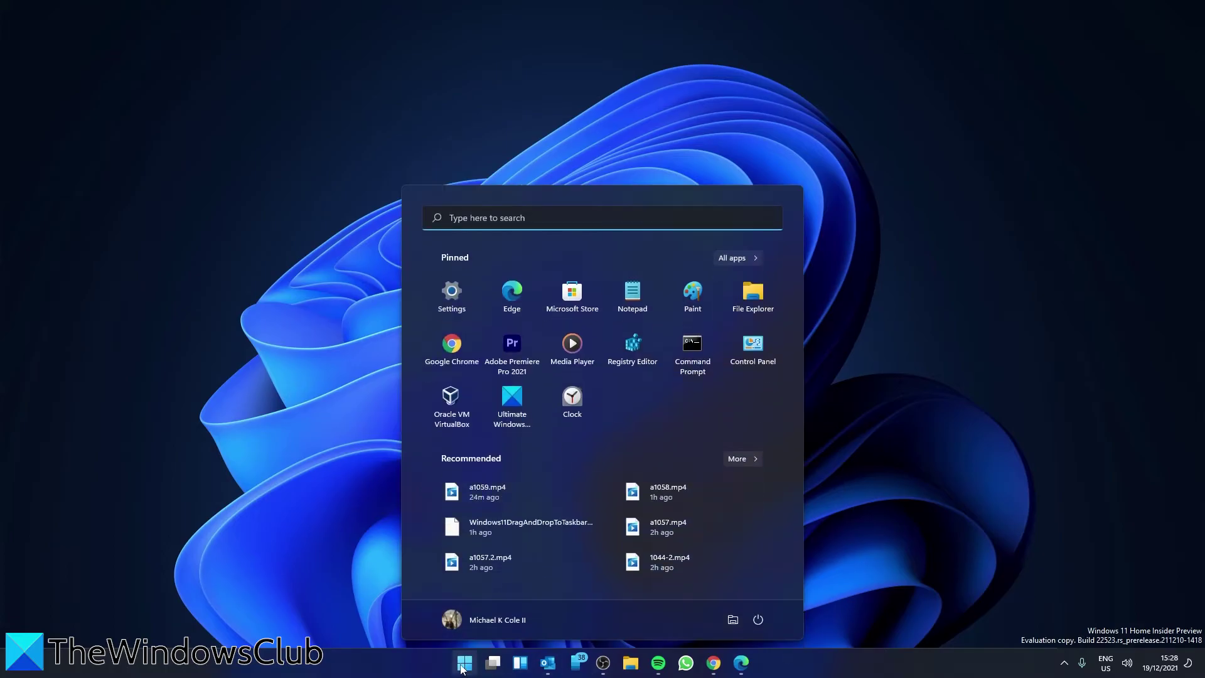
left_click(525, 221)
type("he")
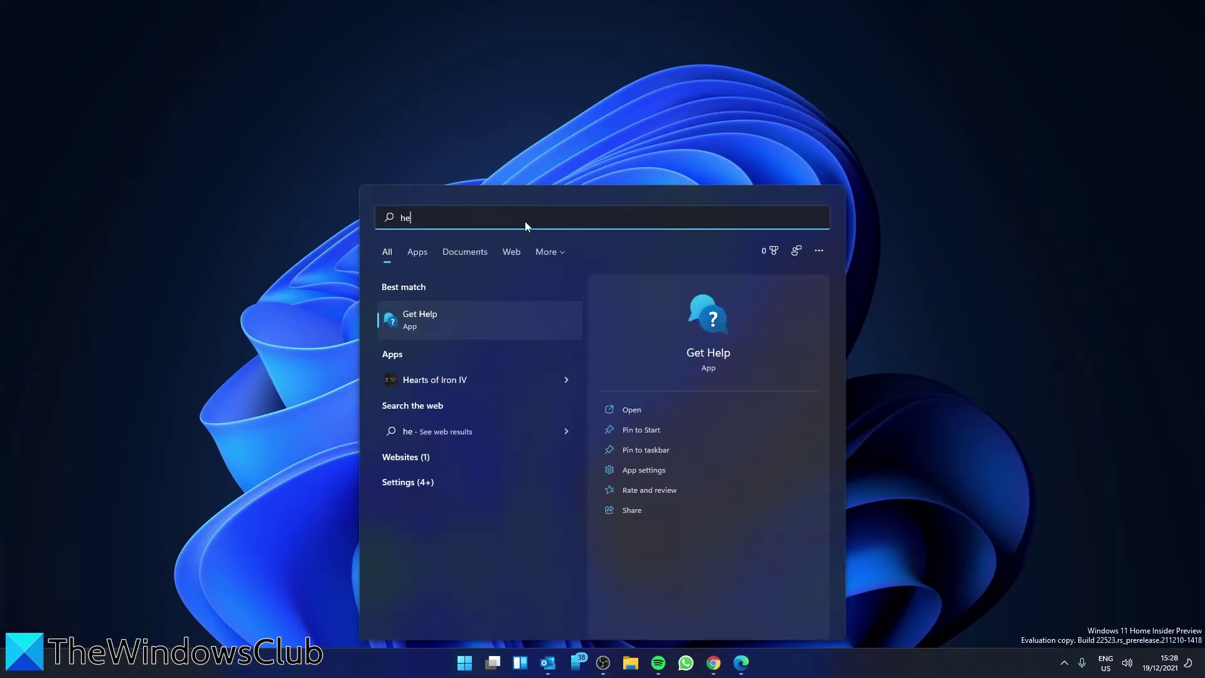
left_click(722, 352)
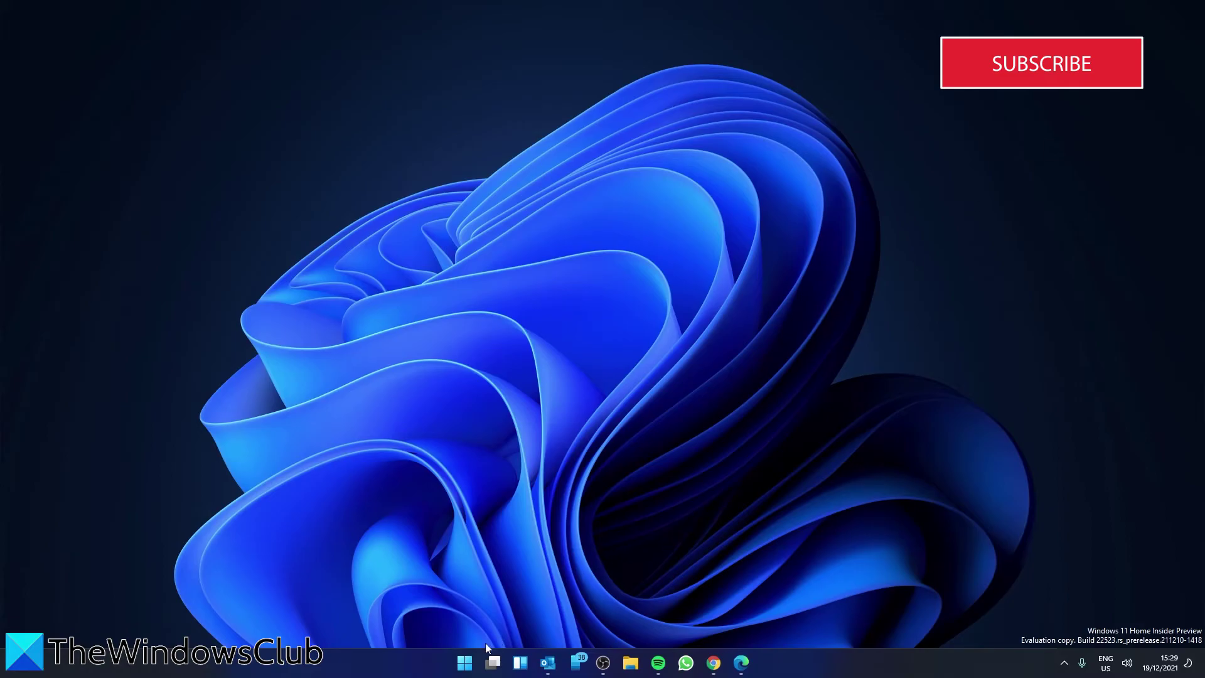
left_click(465, 664)
left_click(468, 302)
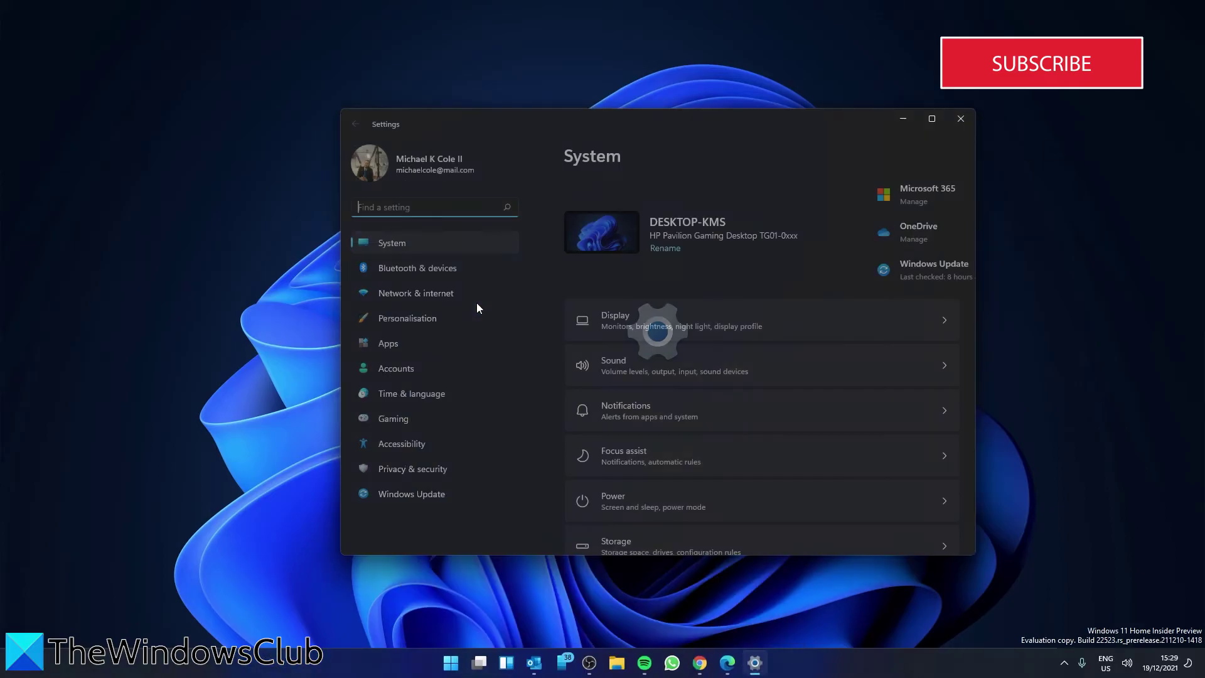
left_click(446, 396)
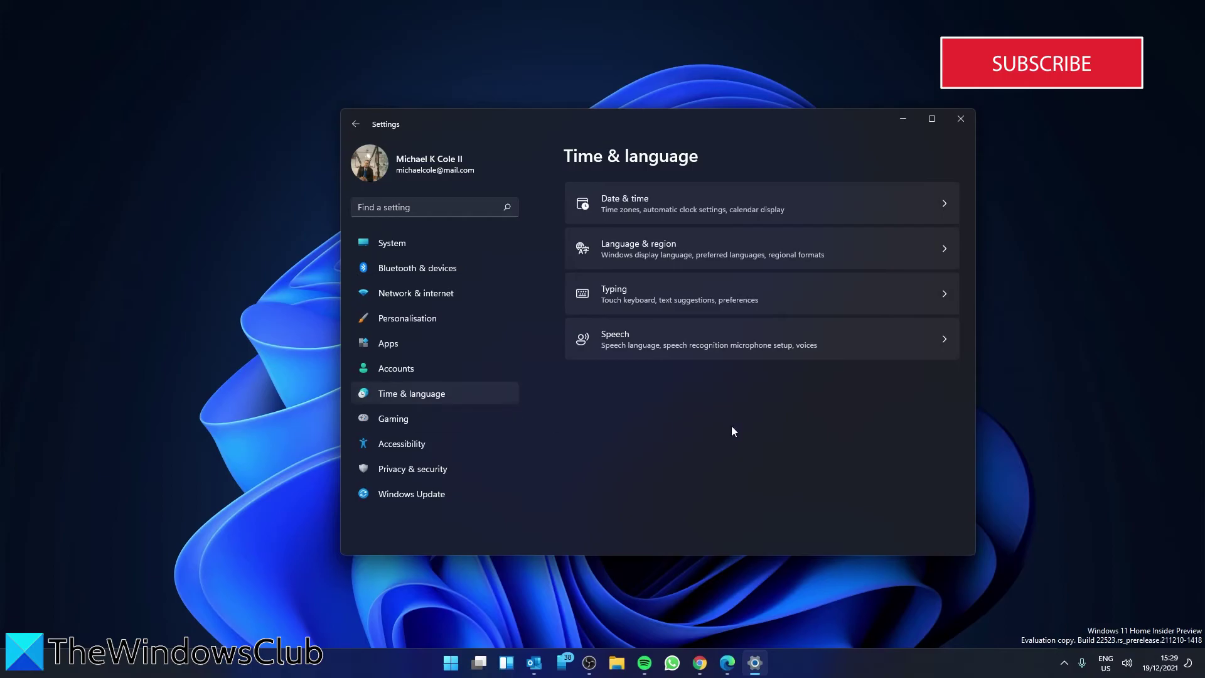
left_click(944, 205)
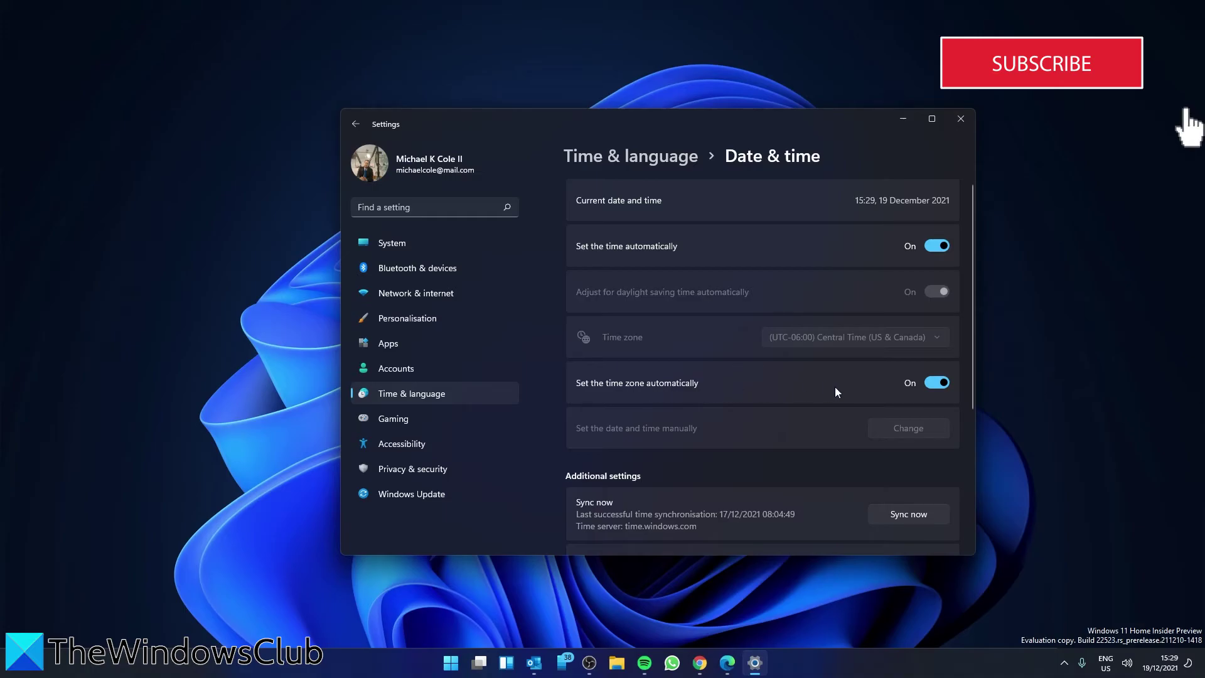
scroll(843, 386, "down", 3)
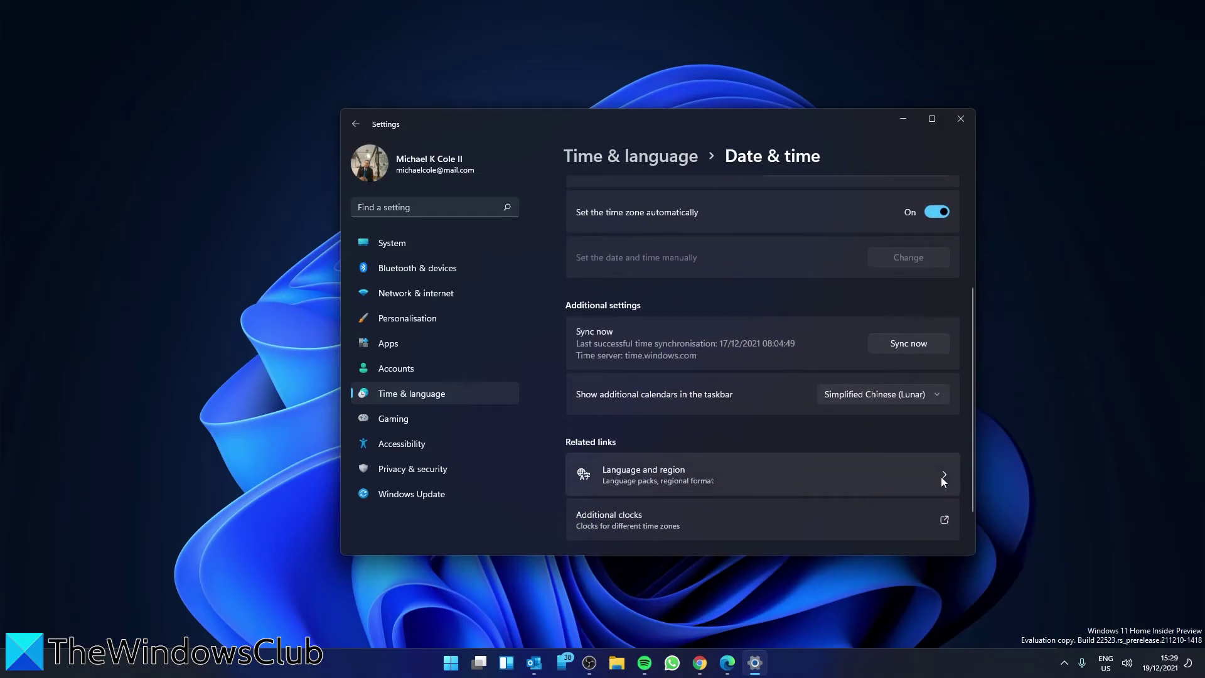
left_click(941, 477)
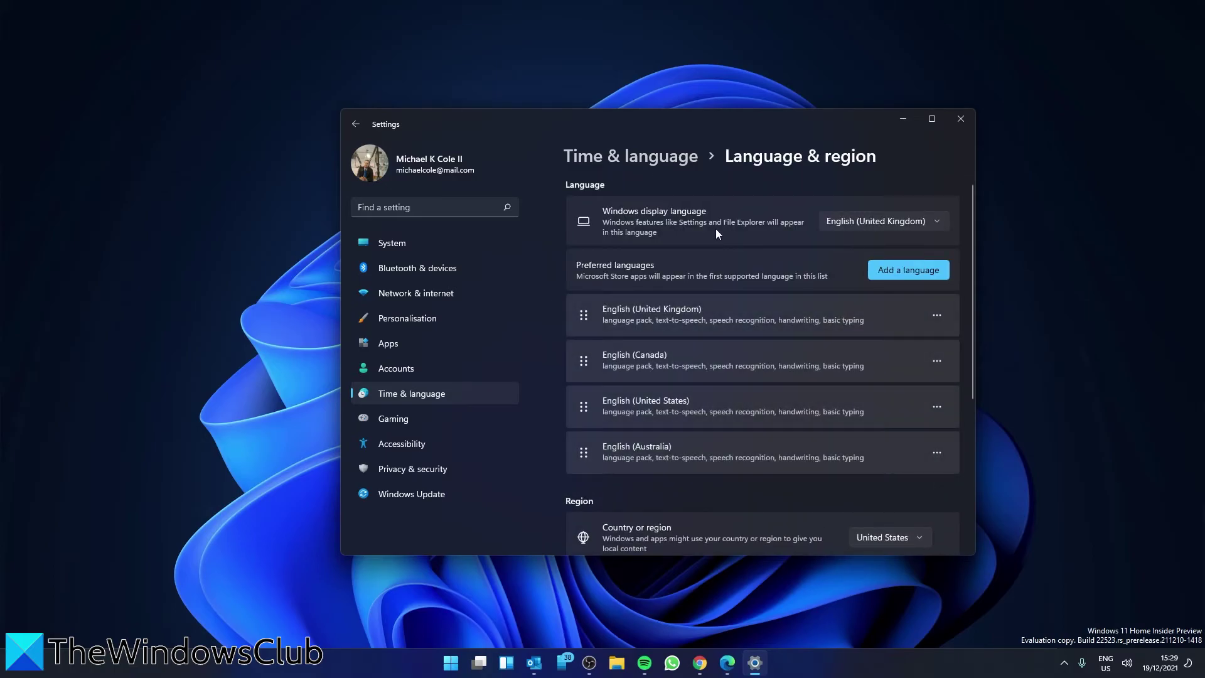
scroll(742, 243, "down", 3)
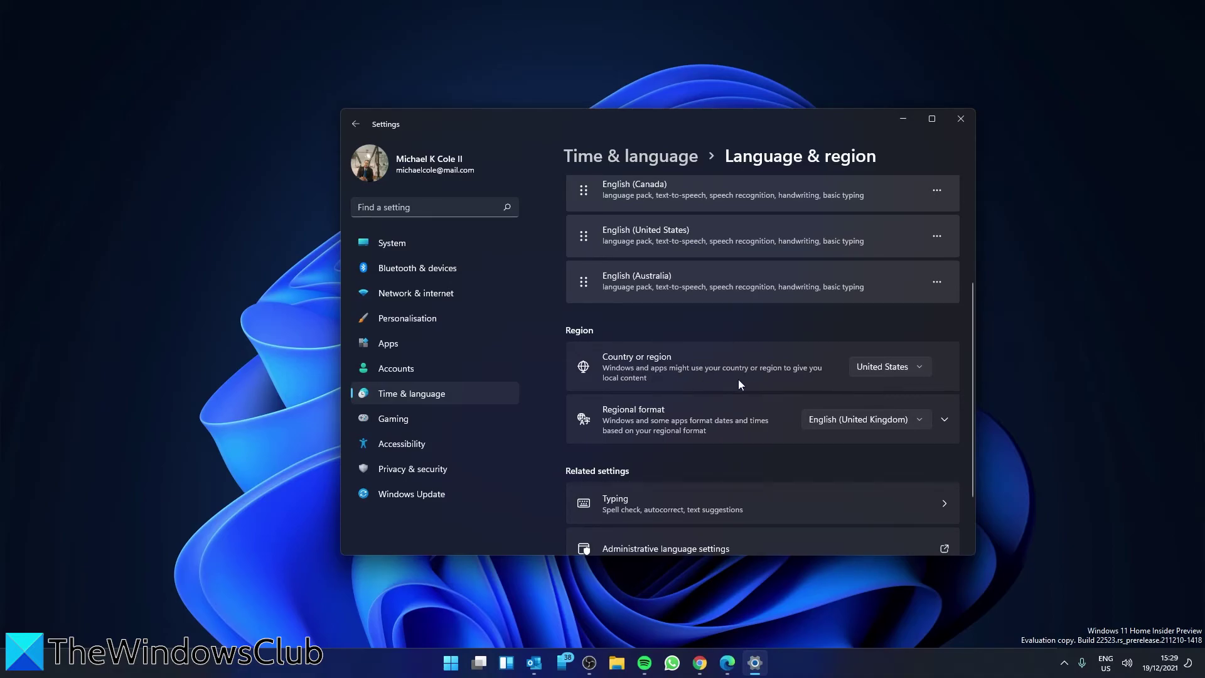
left_click(960, 119)
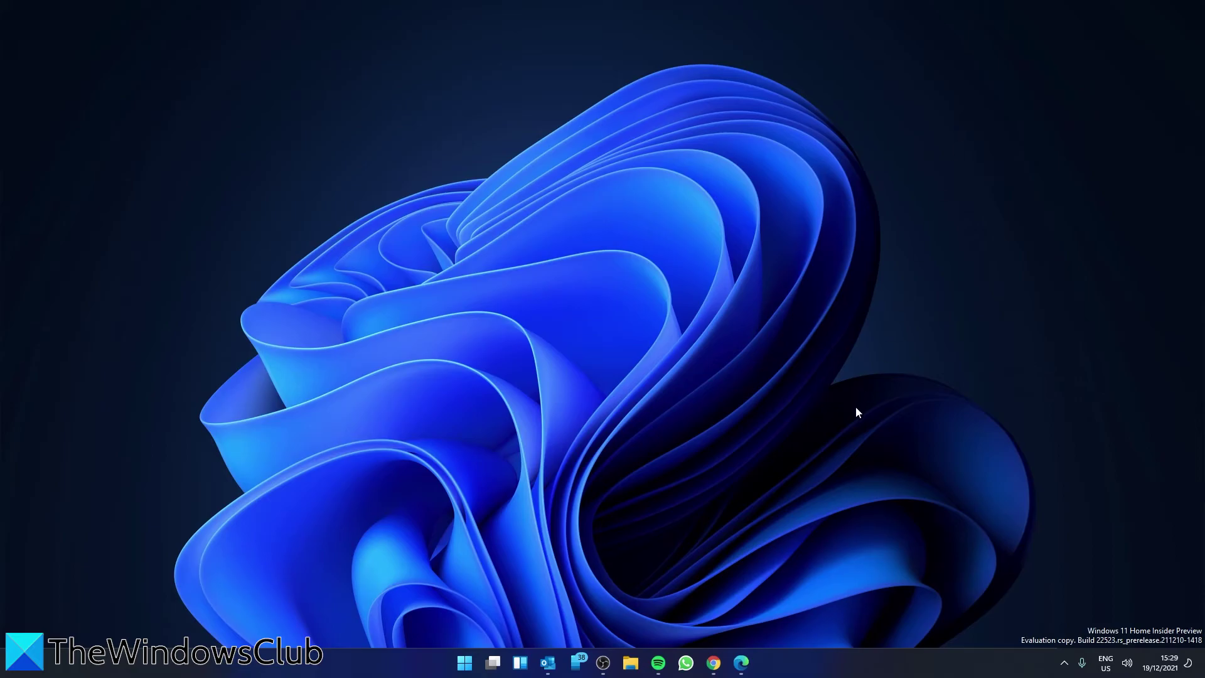
left_click(465, 663)
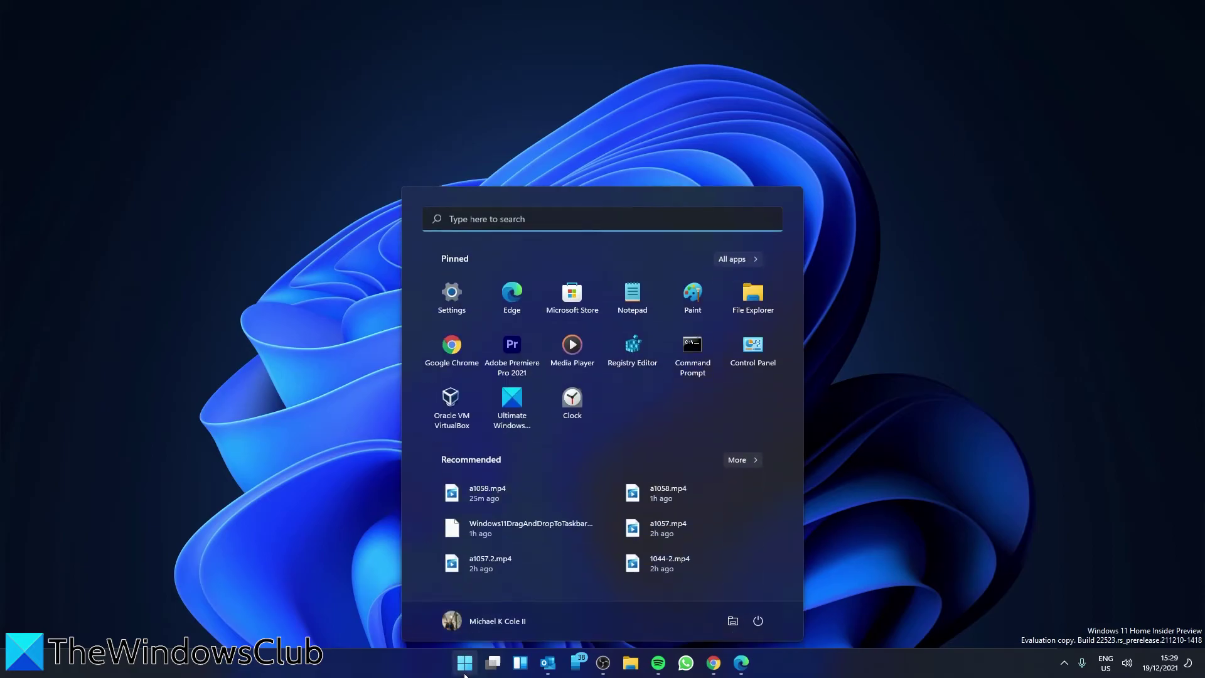
left_click(449, 293)
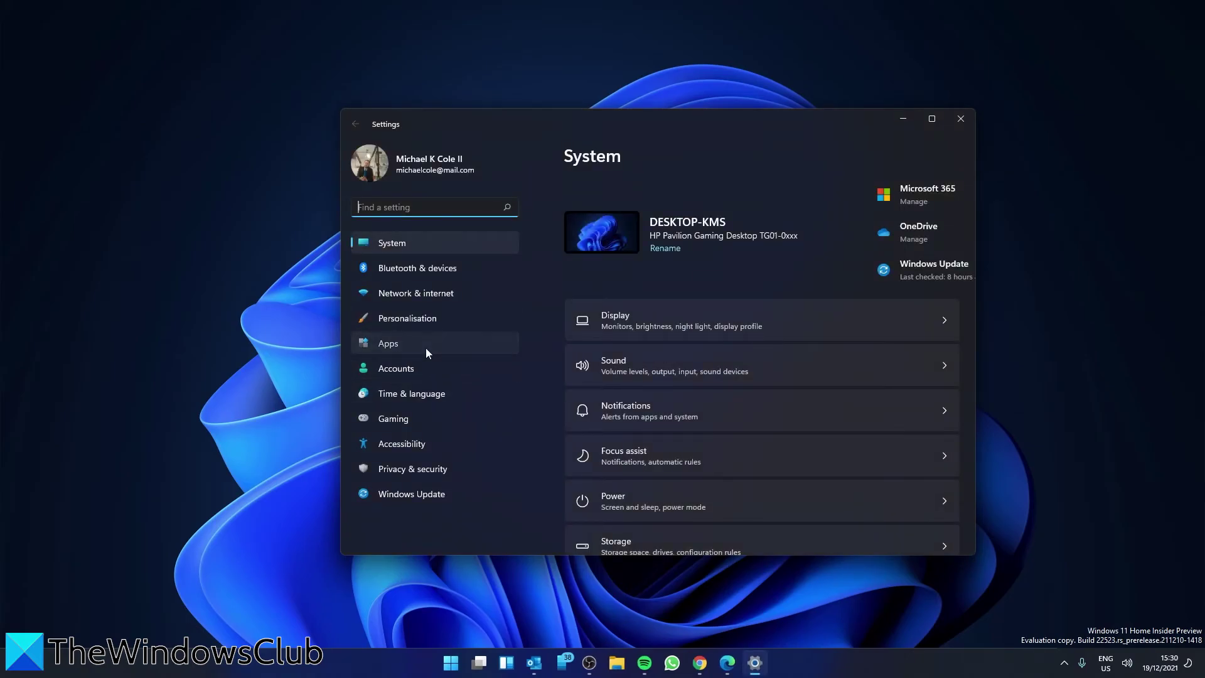
left_click(426, 348)
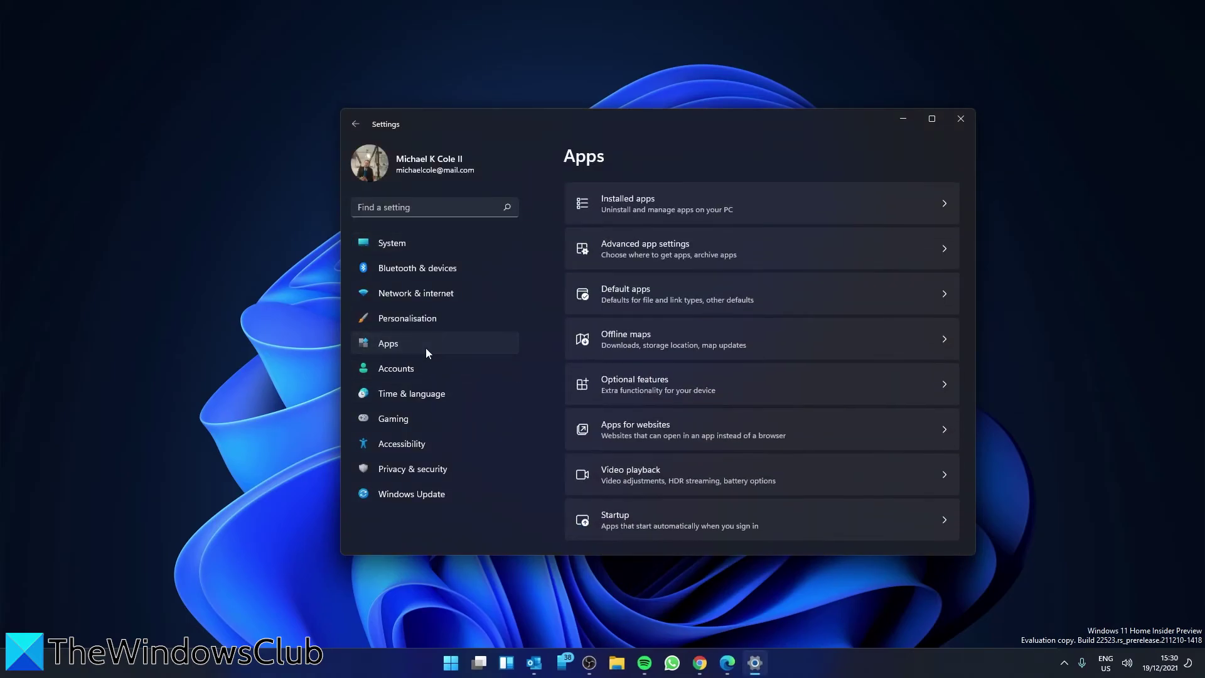
left_click(941, 208)
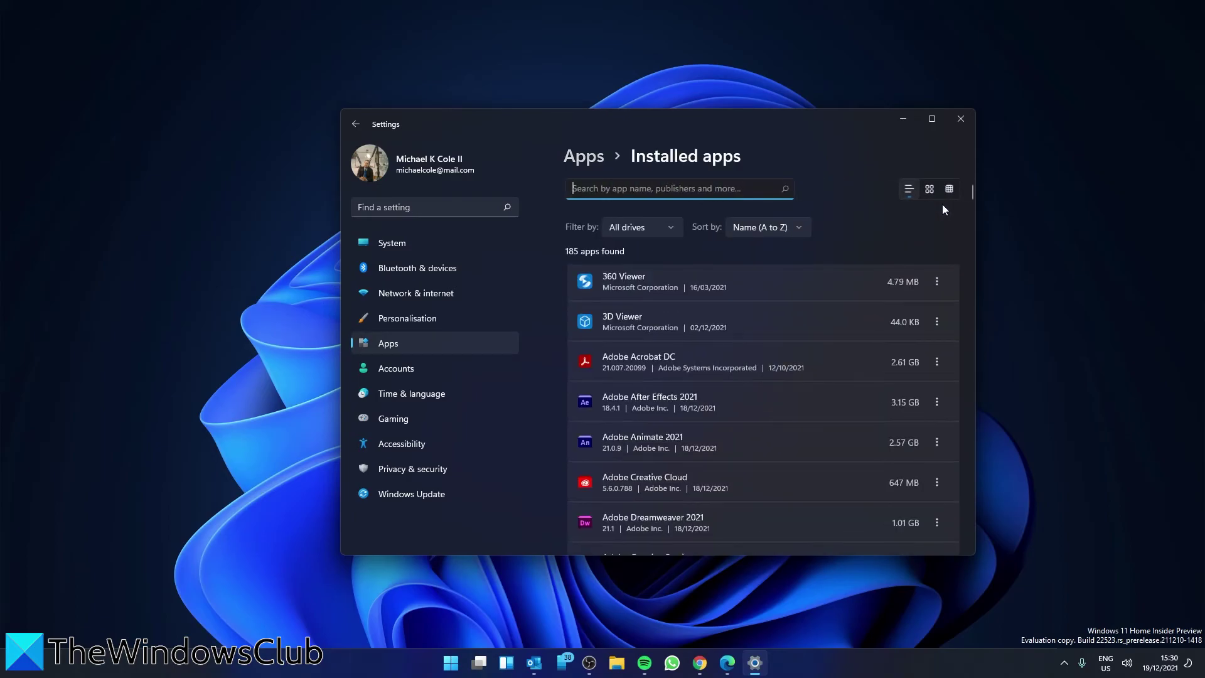
scroll(797, 307, "down", 7)
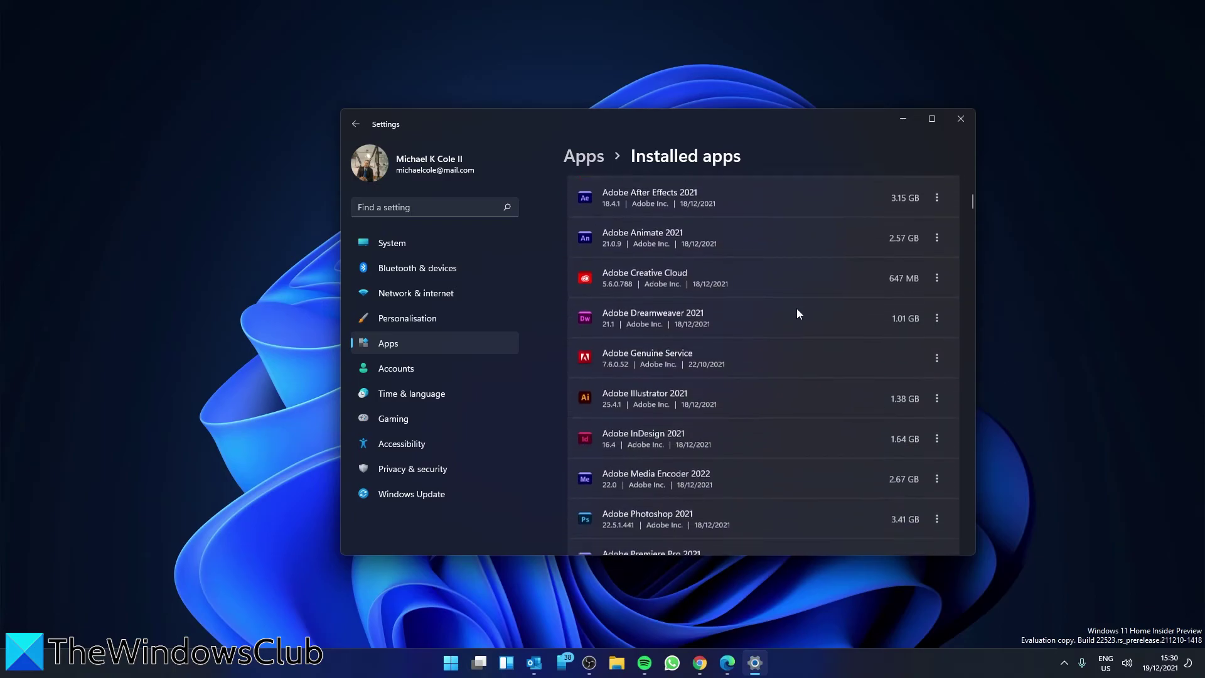
scroll(798, 309, "down", 20)
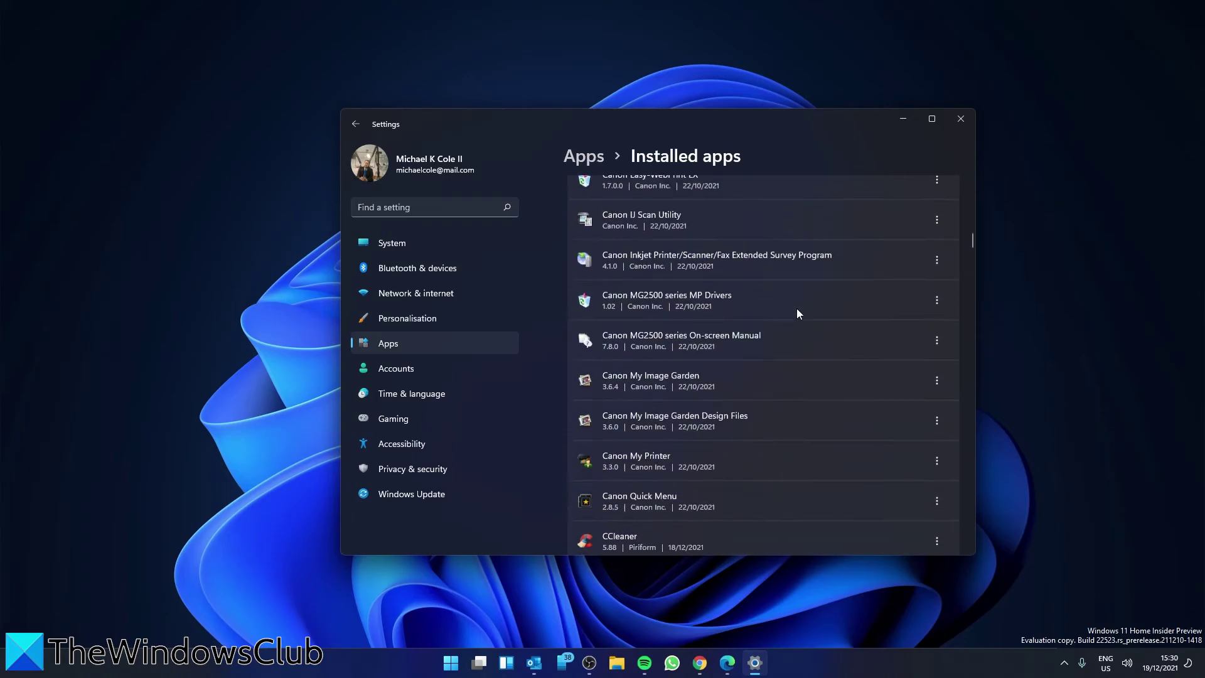
scroll(798, 309, "down", 20)
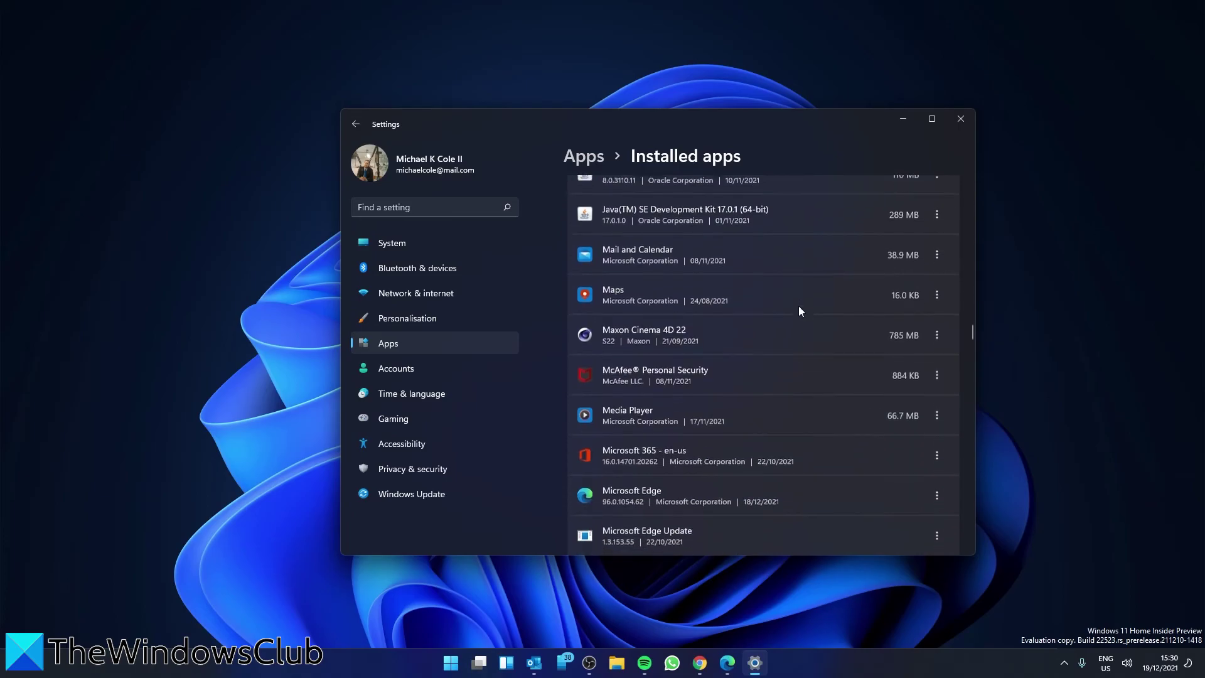
scroll(798, 310, "down", 3)
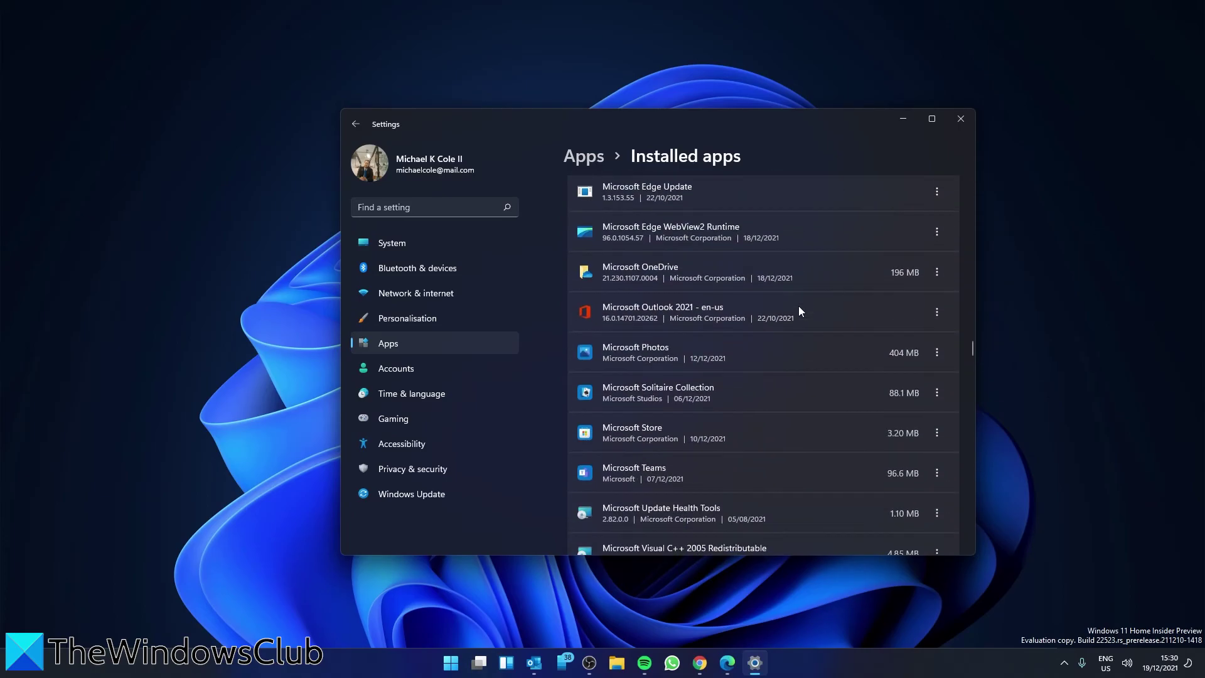
left_click(936, 433)
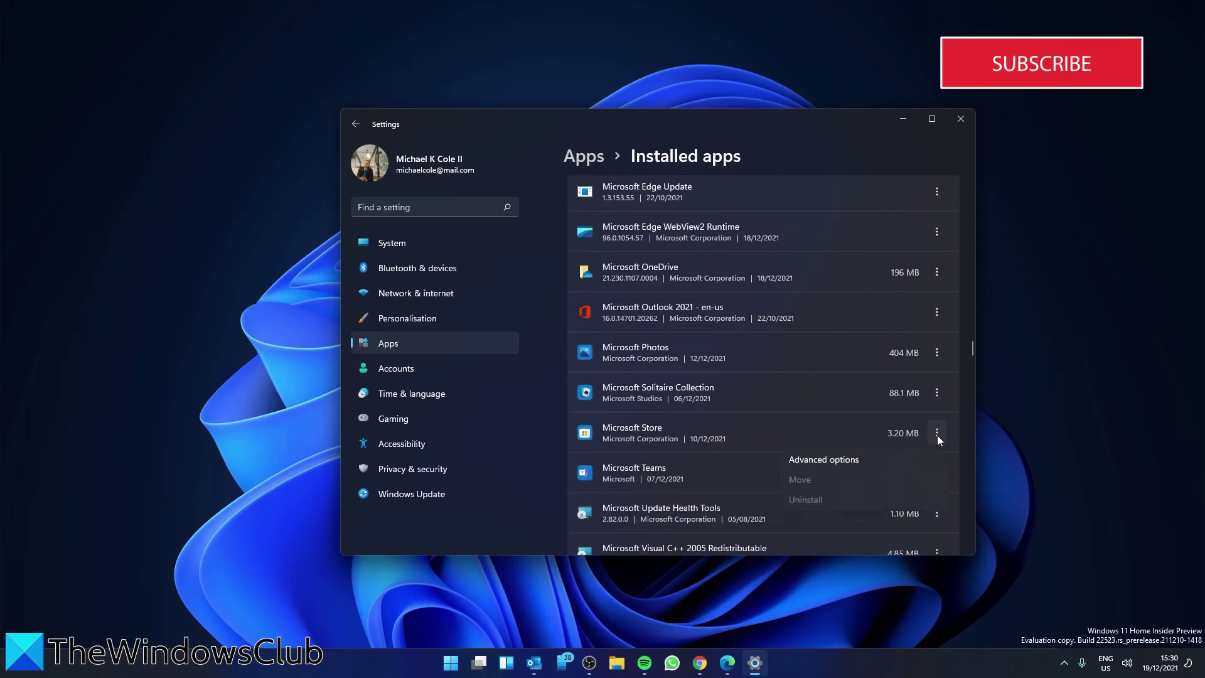
left_click(859, 461)
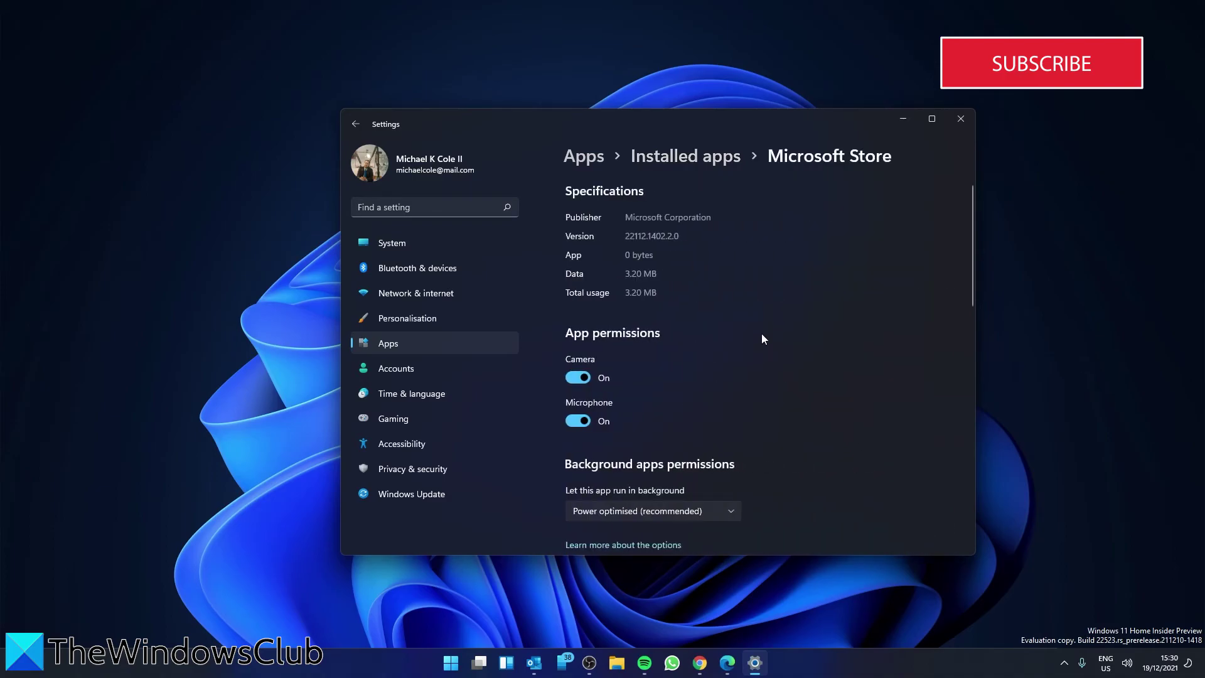
scroll(762, 334, "down", 8)
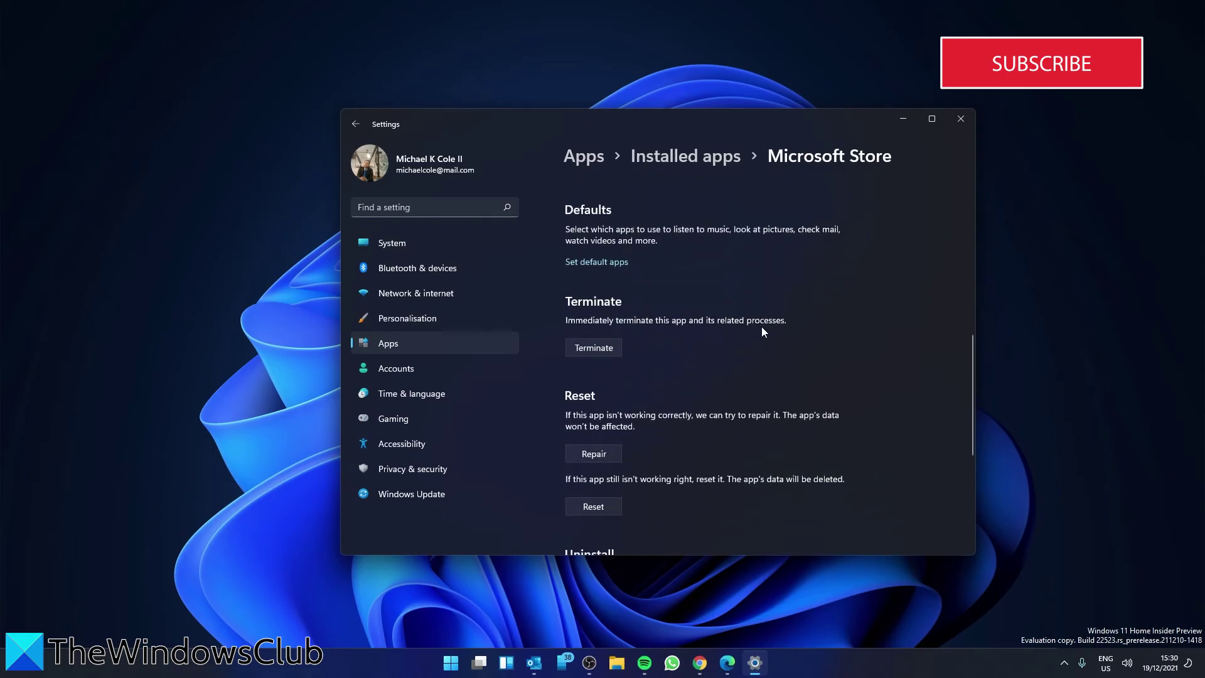
scroll(762, 326, "down", 2)
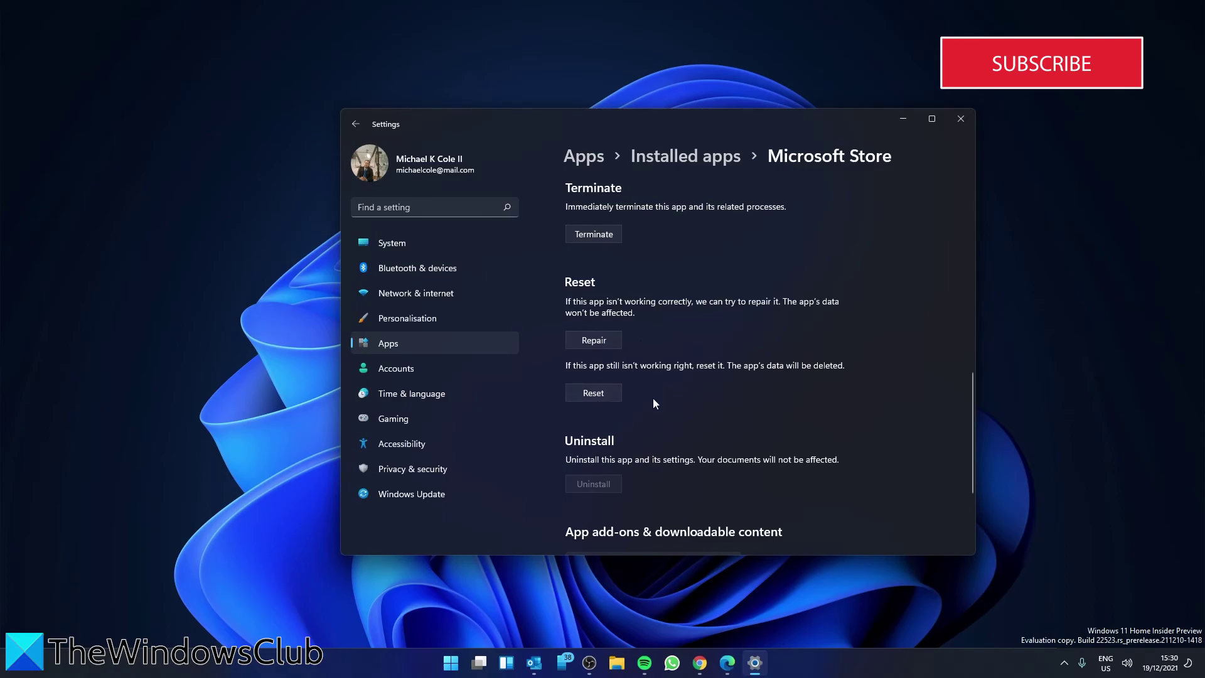
left_click(967, 118)
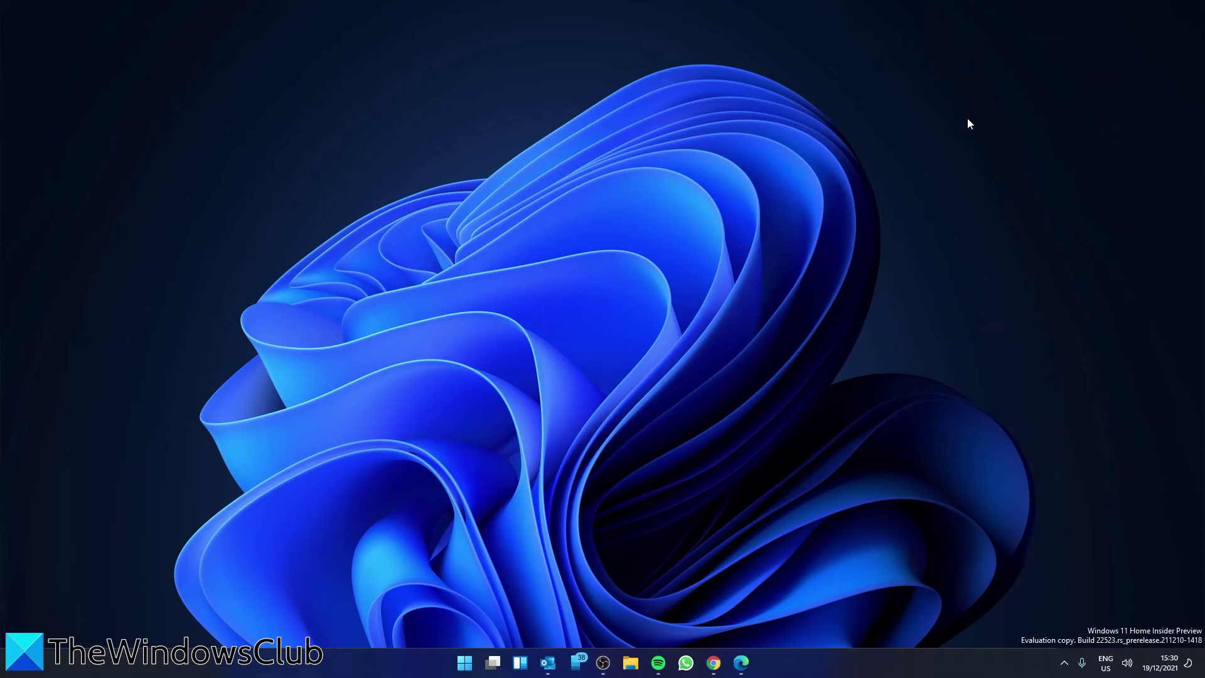
Step: Go to System > Troubleshoot > Other troubleshooters in Settings and run Windows Store Apps
left_click(464, 662)
left_click(454, 300)
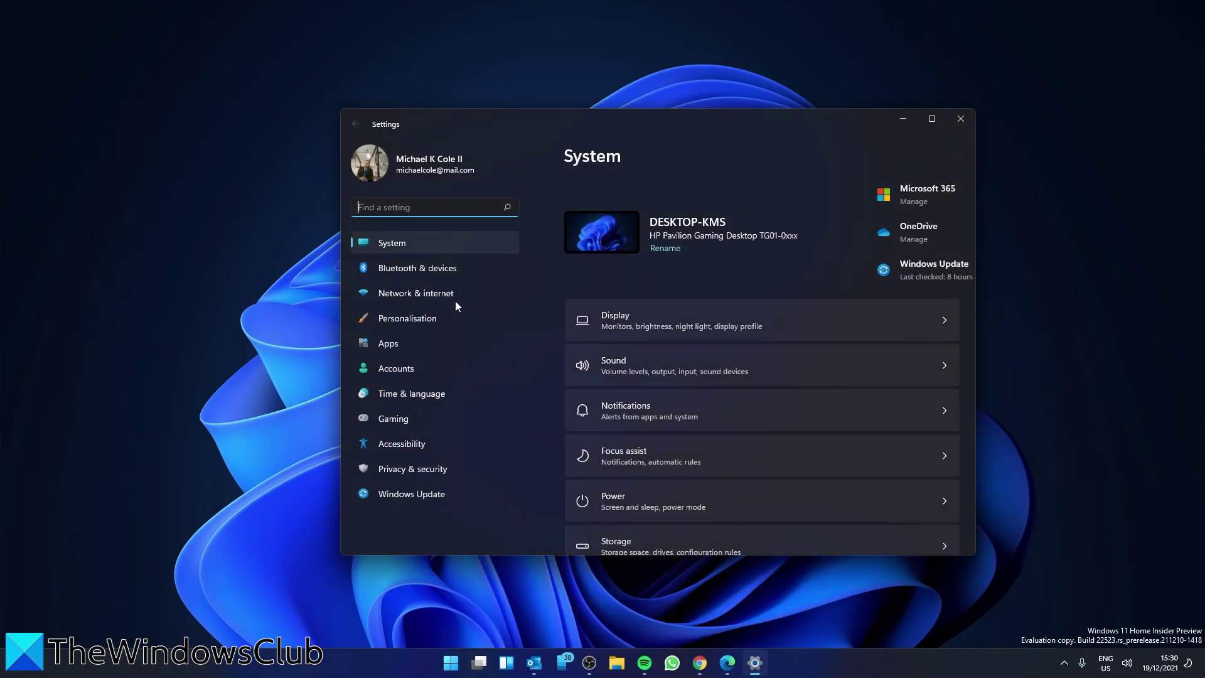
scroll(884, 343, "down", 5)
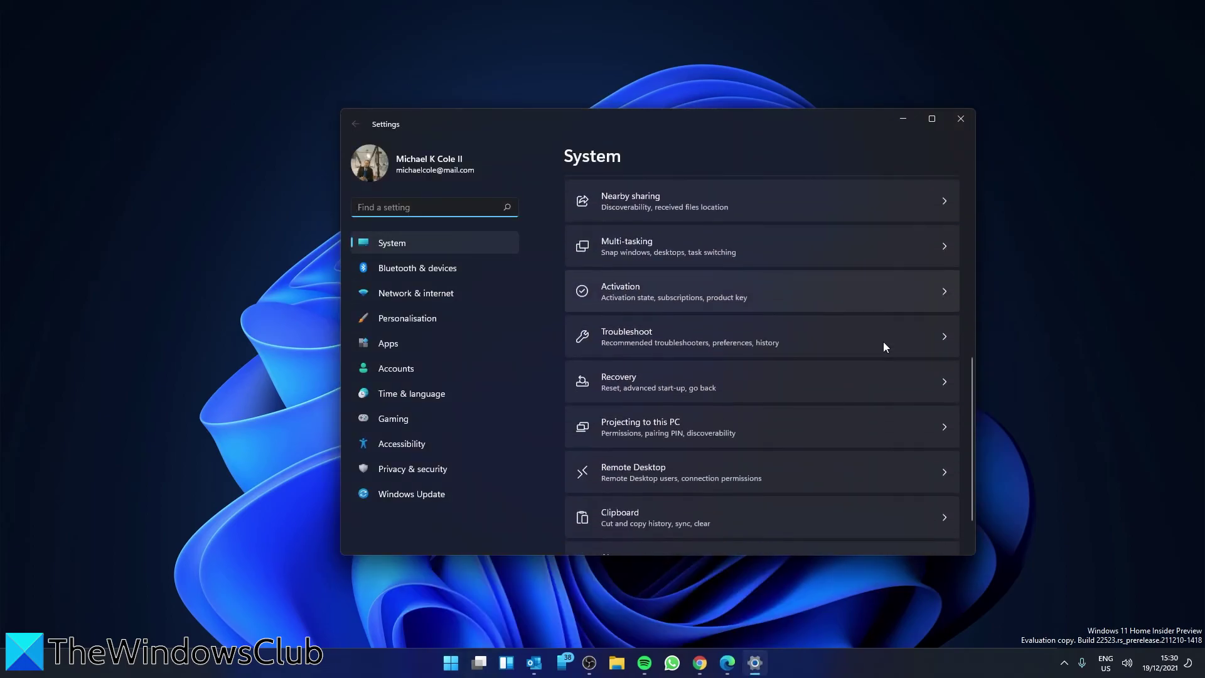
left_click(942, 333)
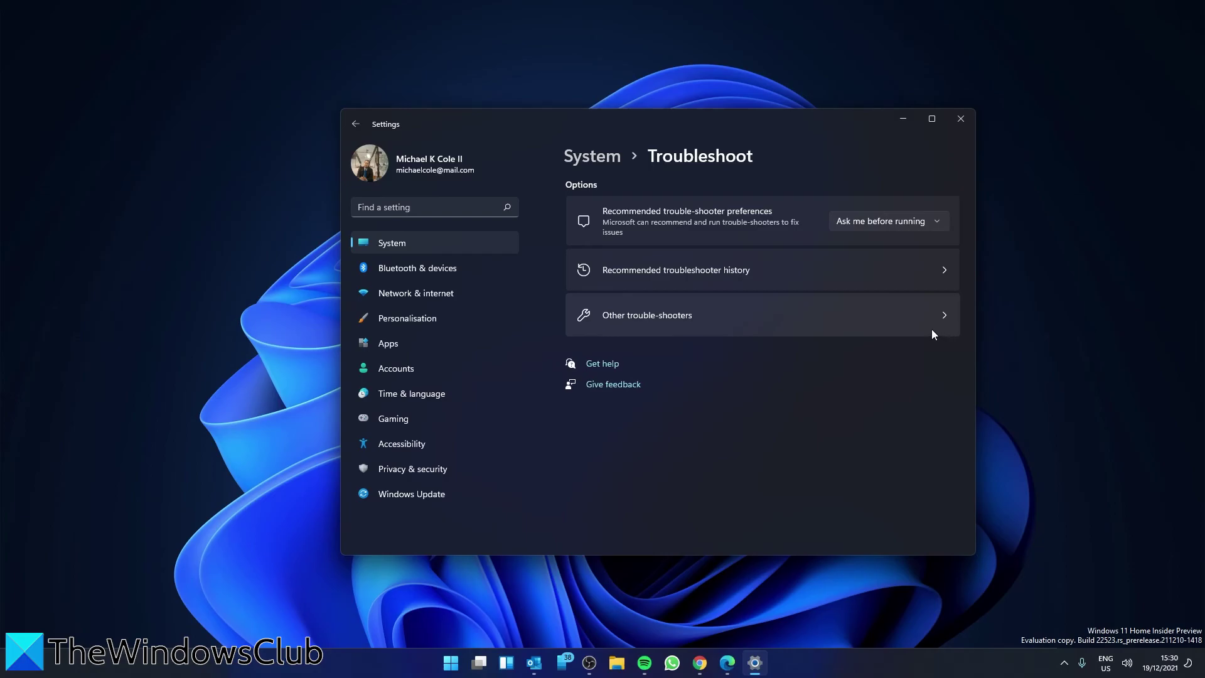
left_click(941, 320)
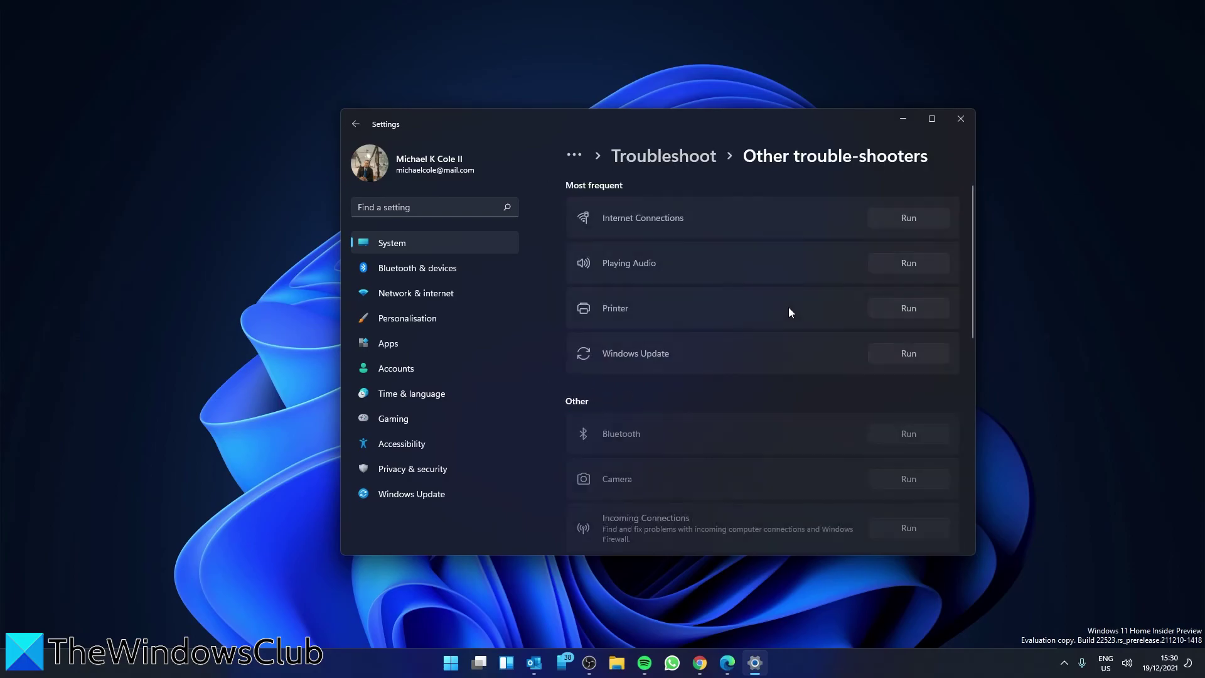
scroll(789, 311, "down", 1)
scroll(831, 311, "down", 6)
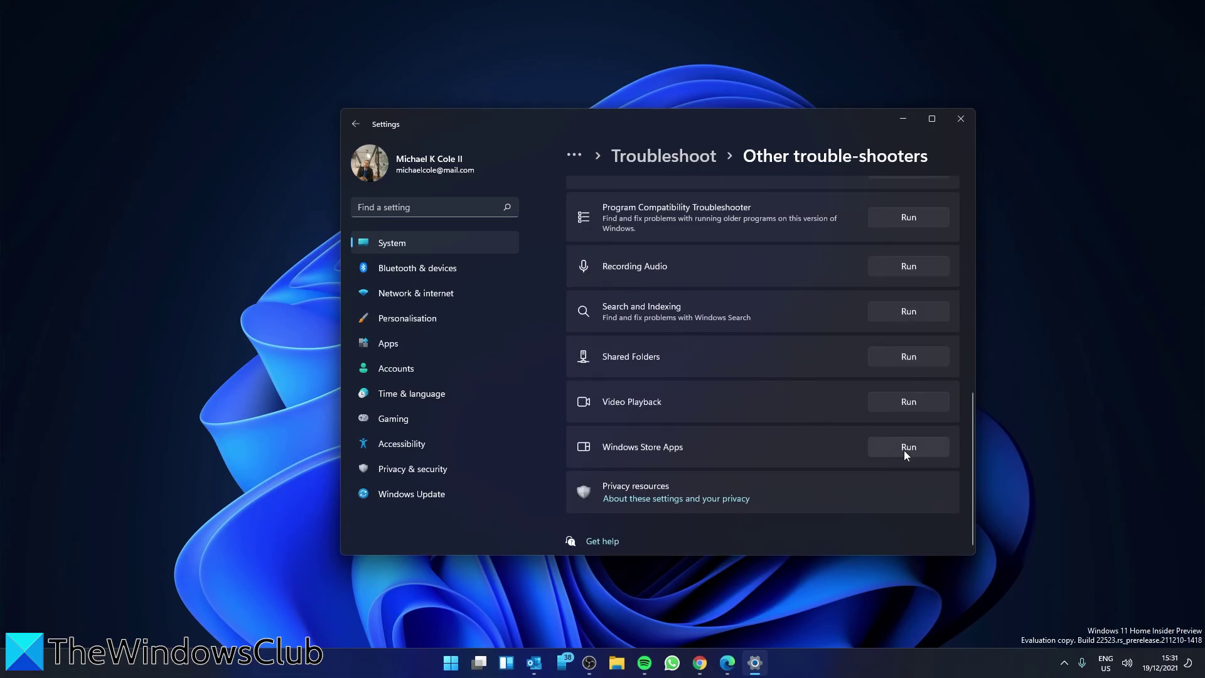
left_click(904, 451)
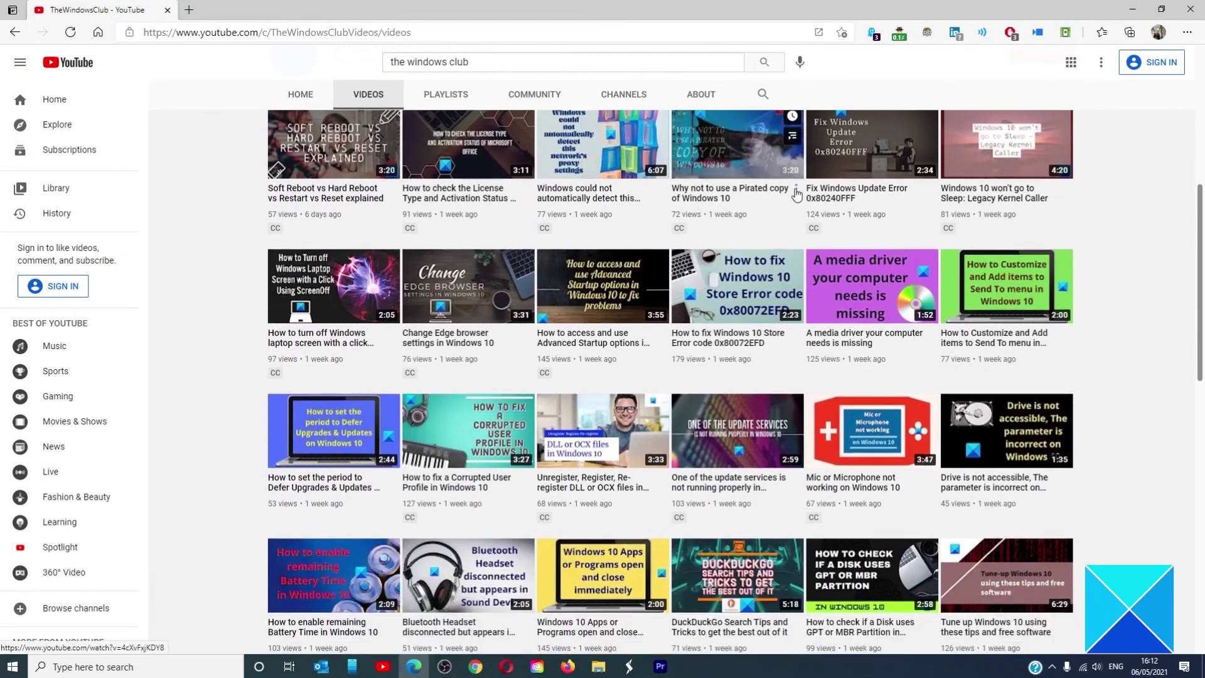
scroll(796, 195, "down", 10)
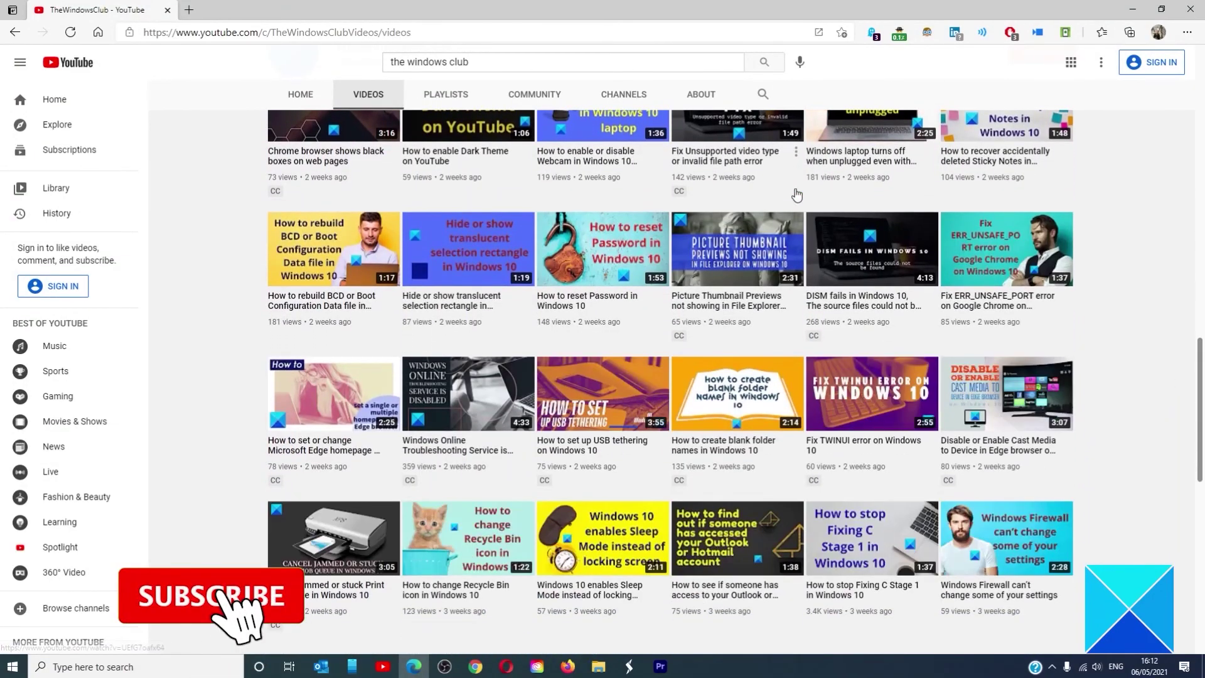
scroll(796, 195, "up", 12)
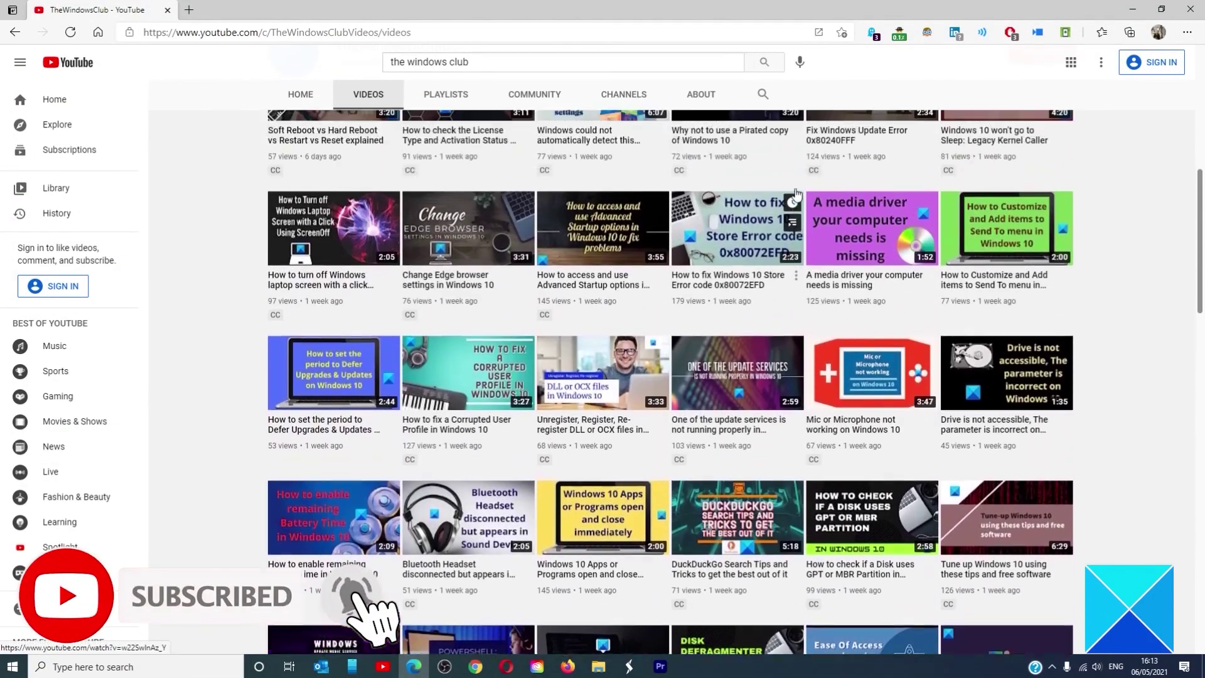